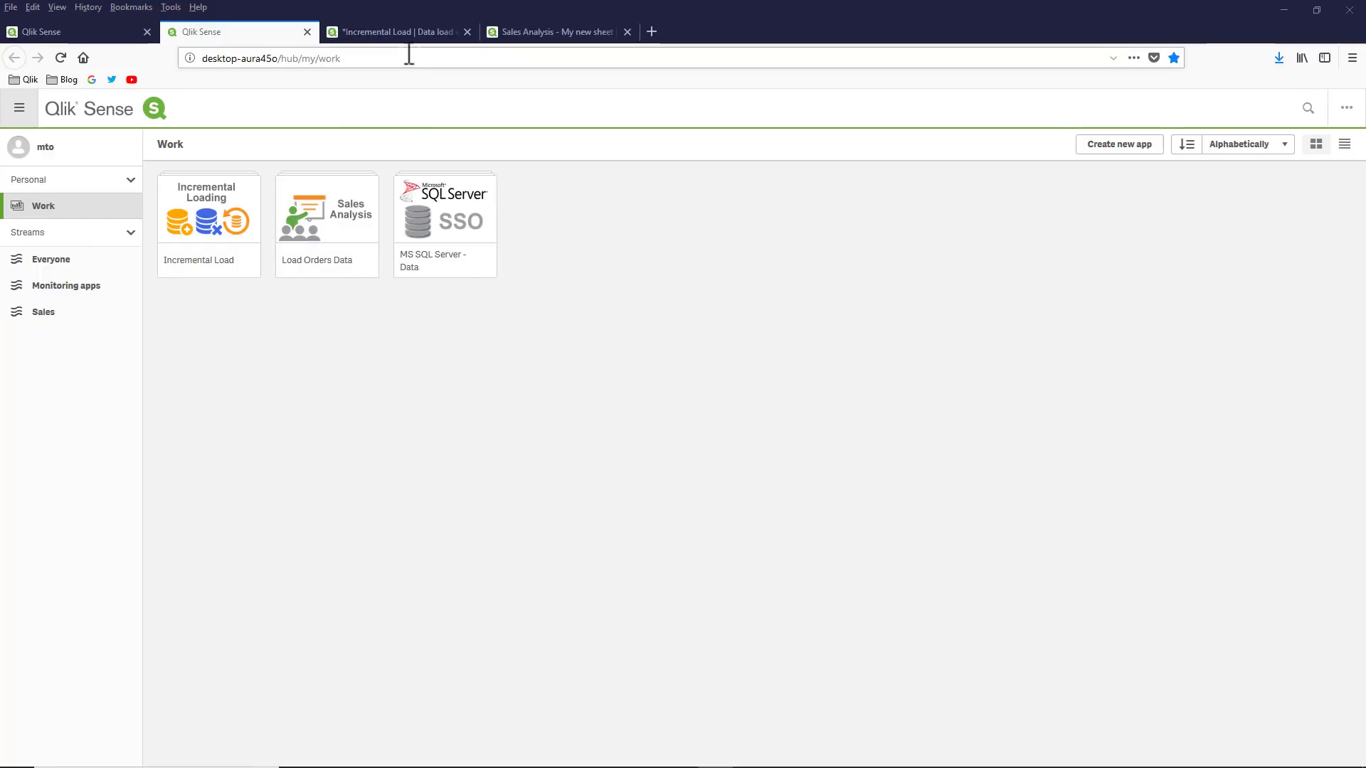
# - Browse the Incremental Load app's script sections and display the Create Inital Data Load section
pyautogui.click(400, 33)
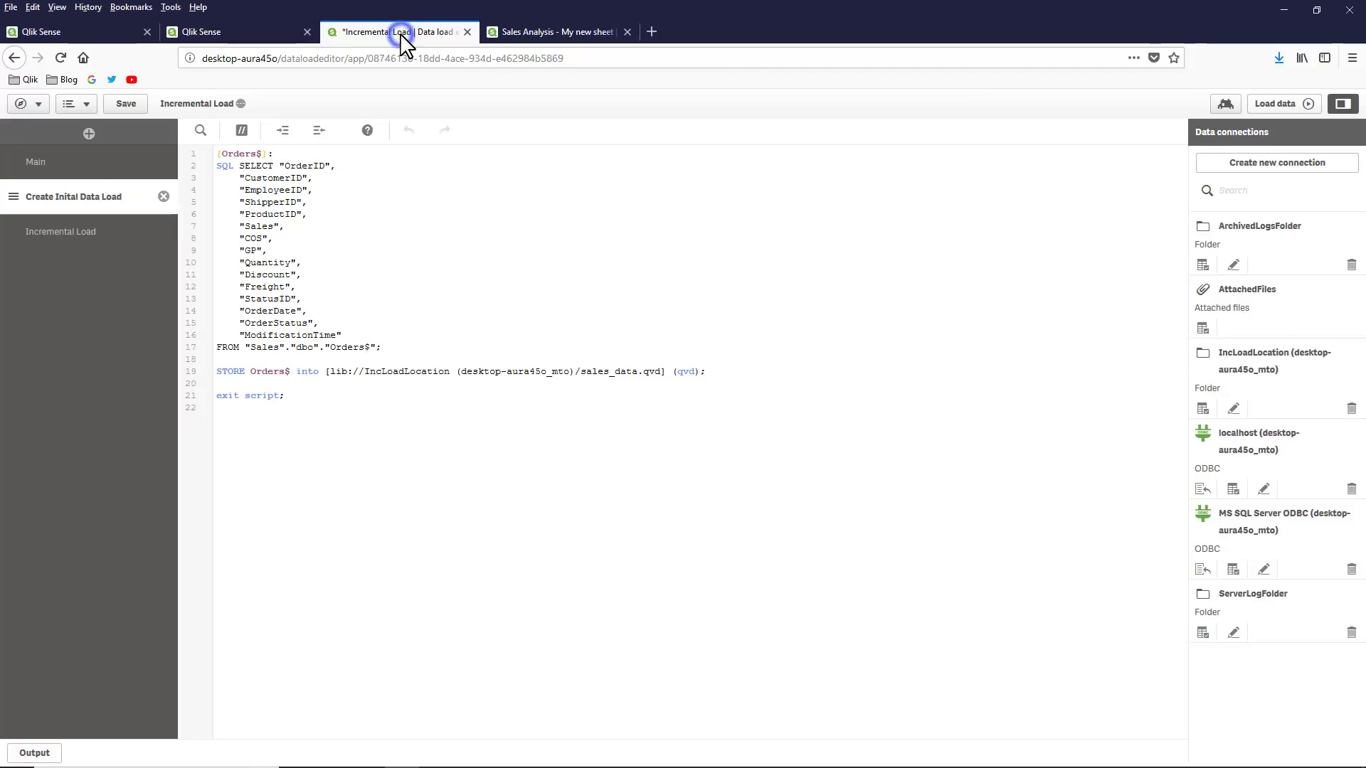
pyautogui.click(83, 235)
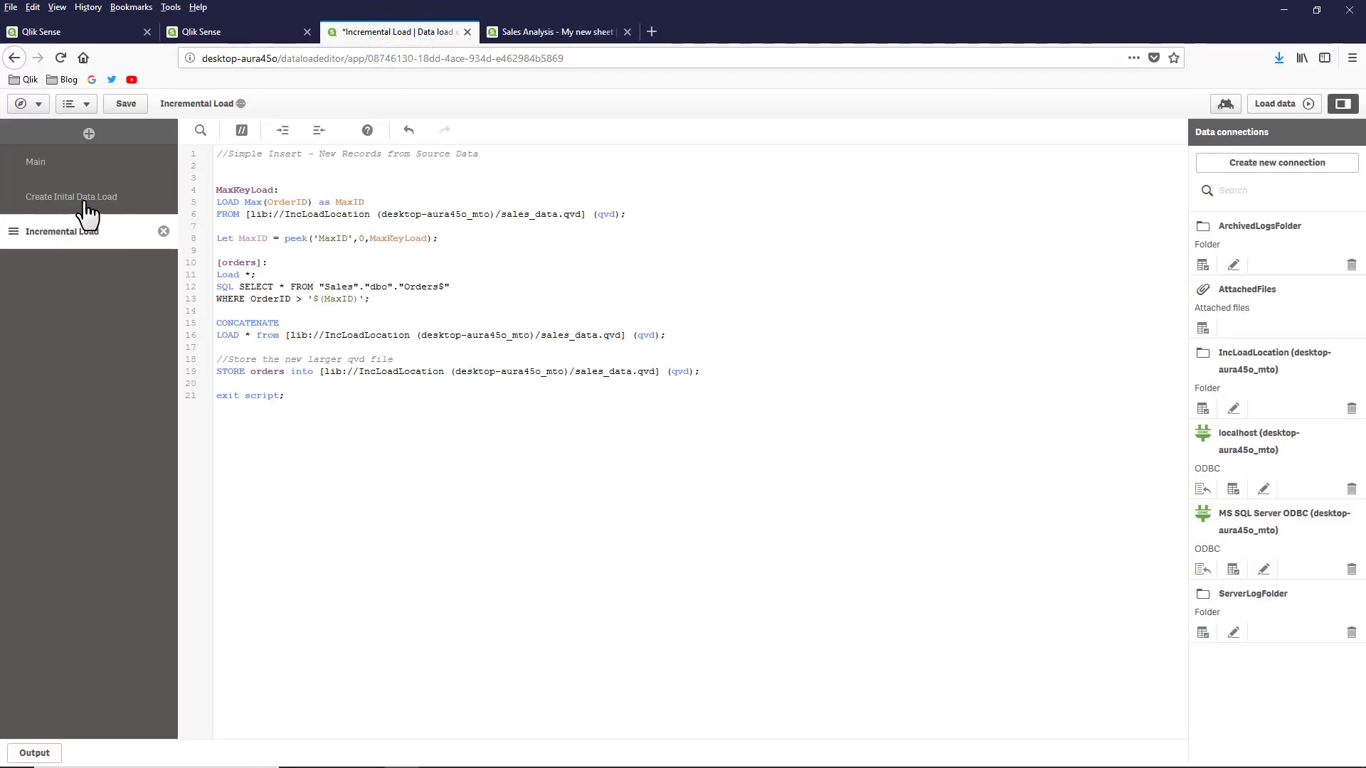
pyautogui.click(537, 33)
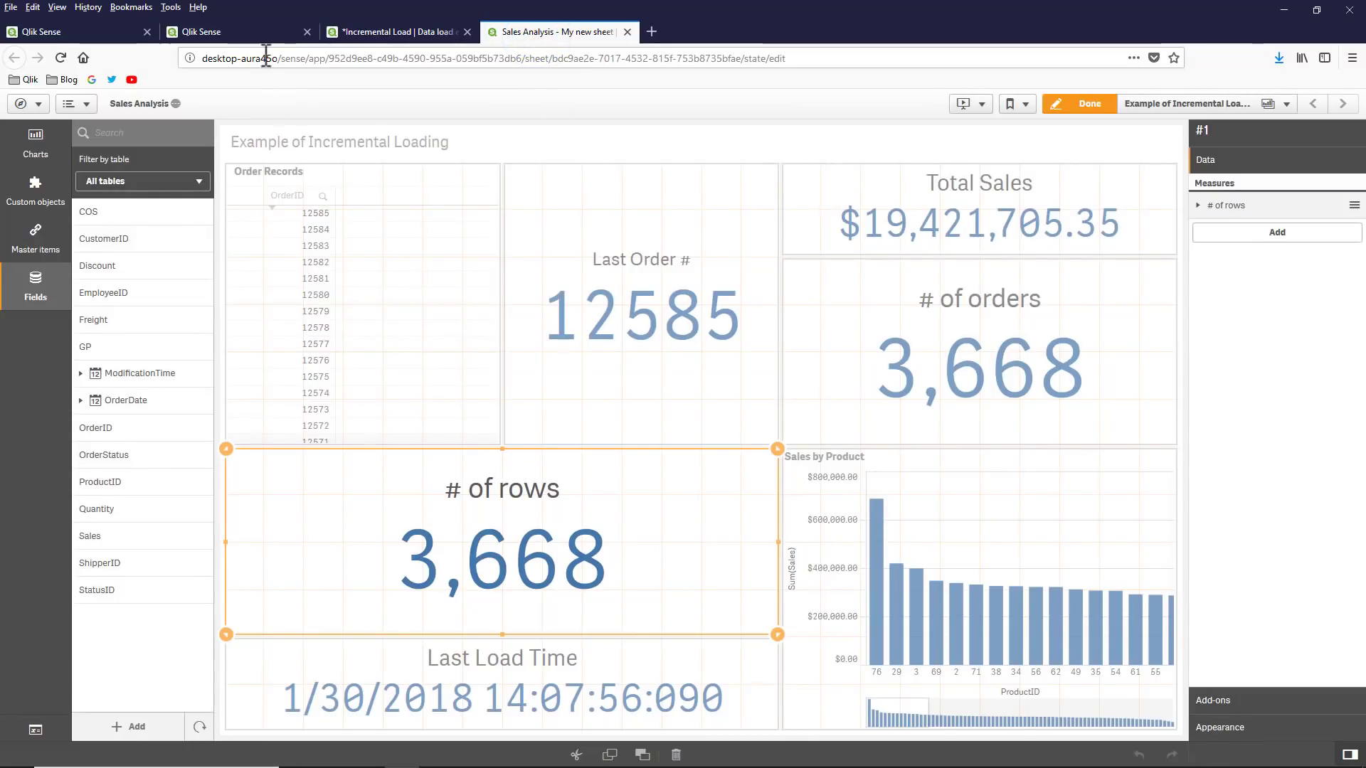
pyautogui.click(249, 32)
pyautogui.click(364, 32)
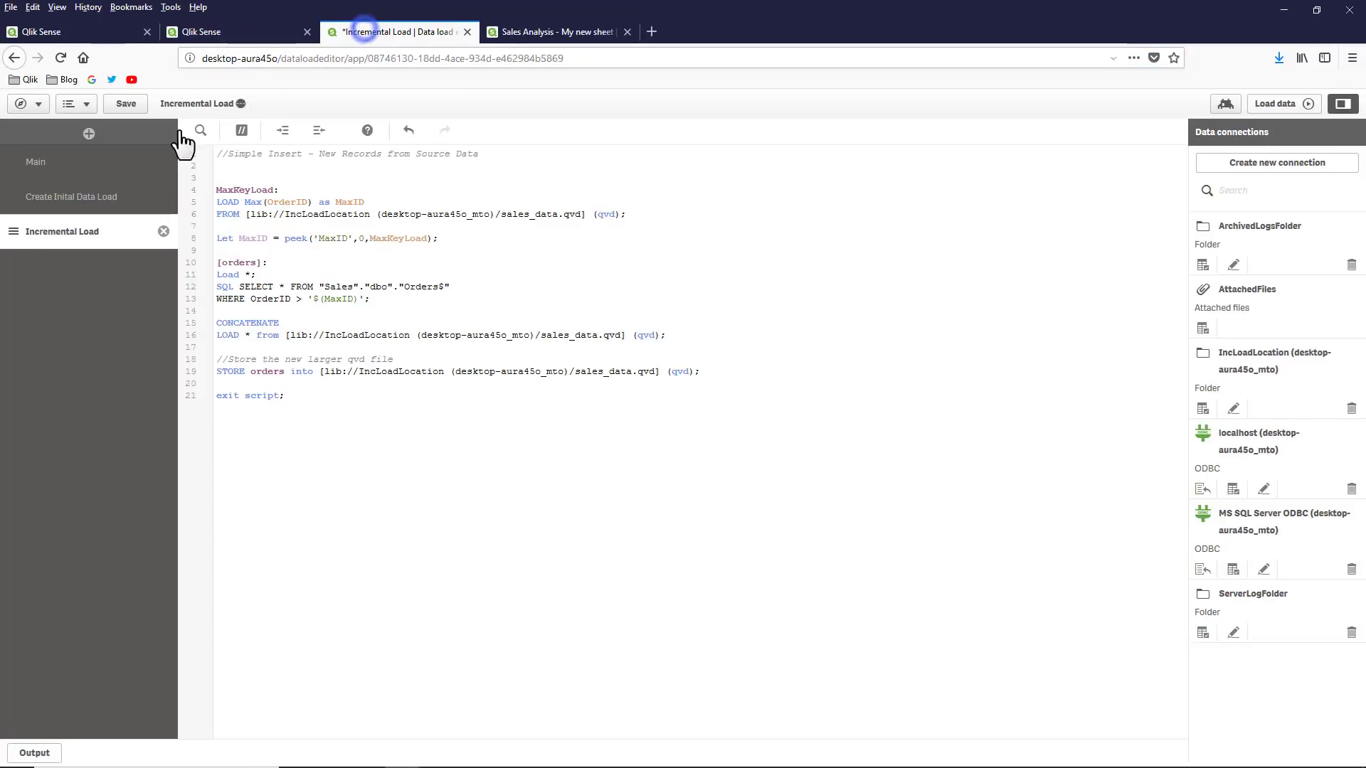
pyautogui.click(123, 196)
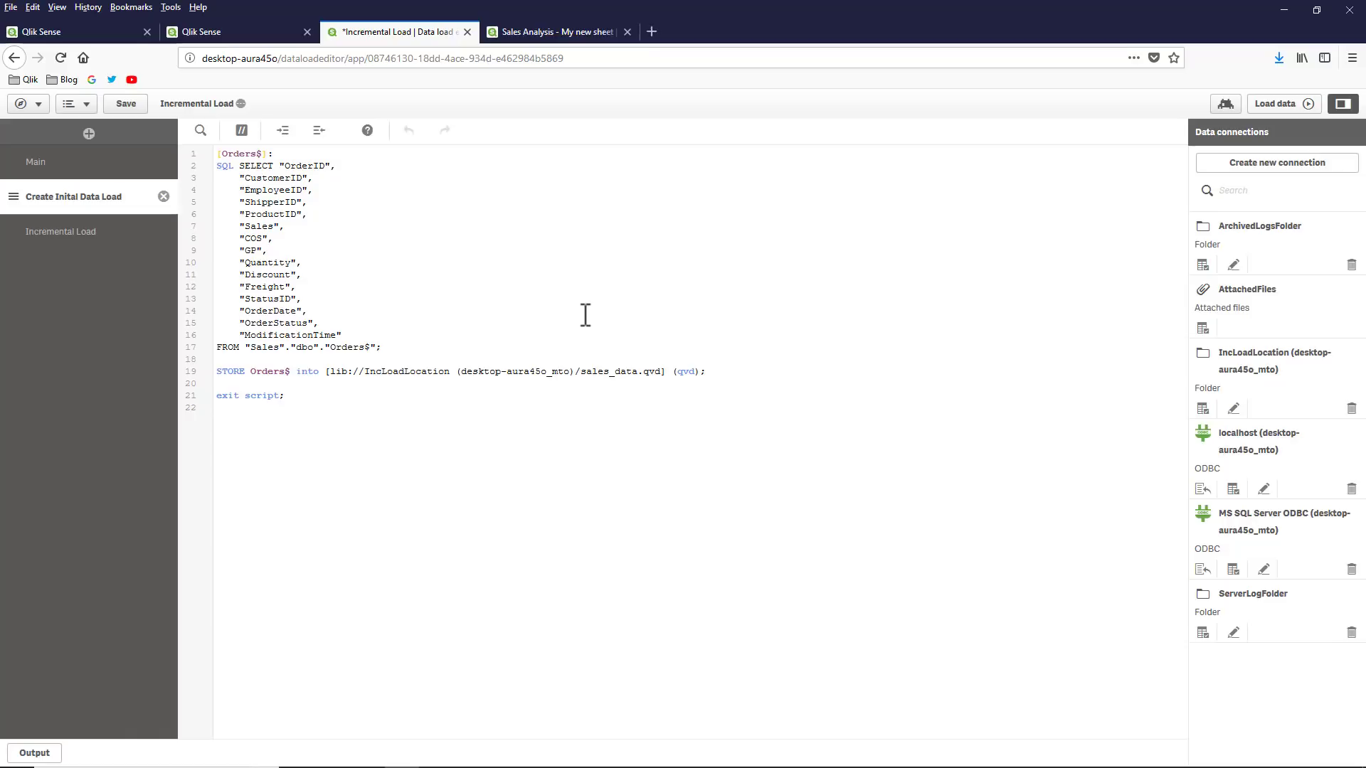
# - Rerun the SSMS Orders query and check it returns 3665 rows ending at OrderID 12582
pyautogui.hotkey('alt', 'Tab')
pyautogui.hotkey('alt', 'Tab')
pyautogui.hotkey('alt', 'Tab')
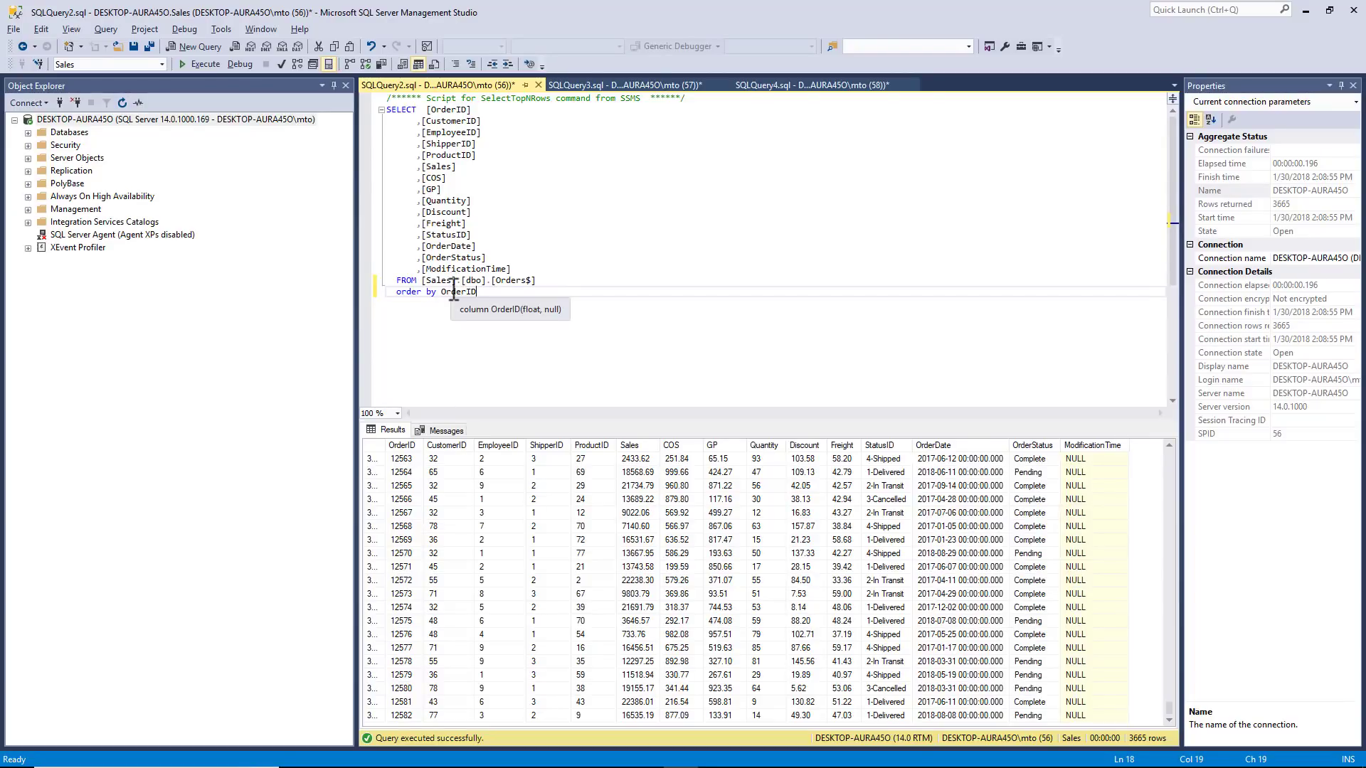
pyautogui.click(209, 61)
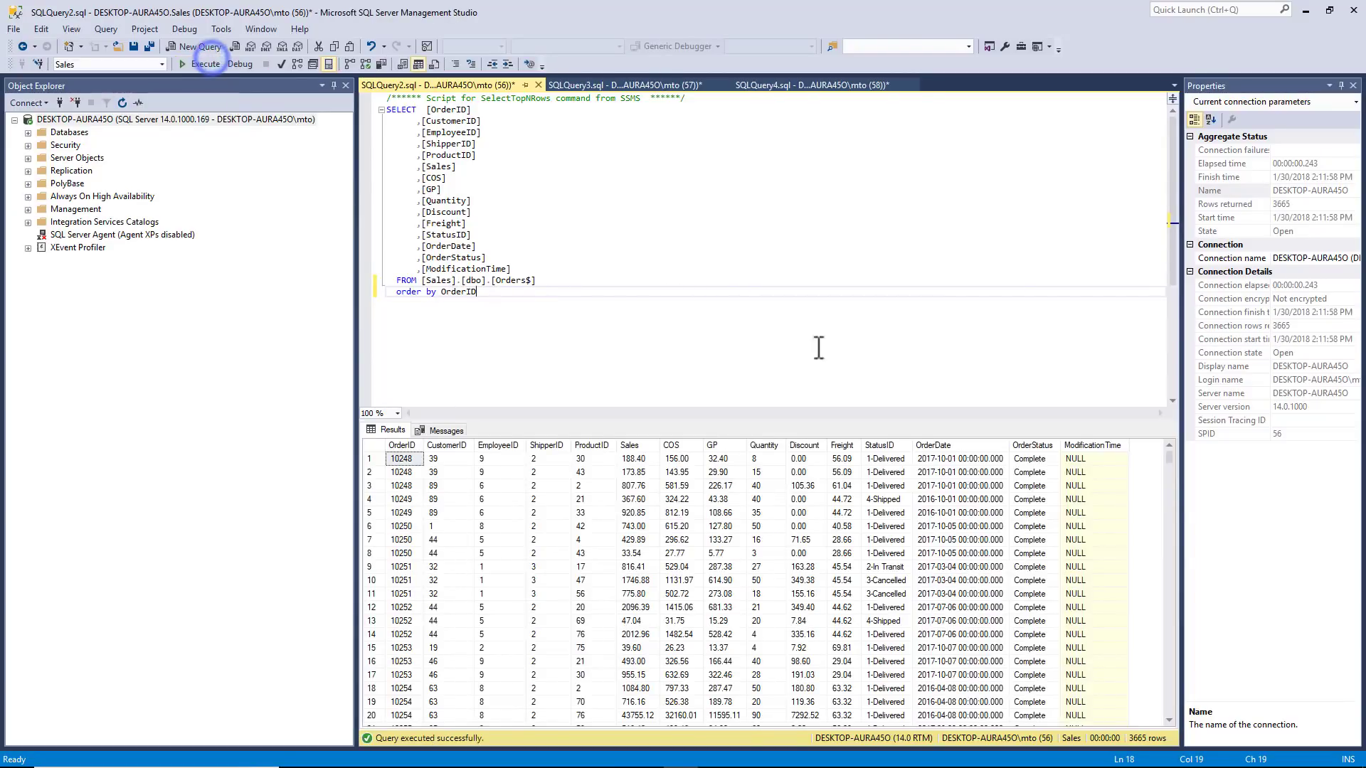
pyautogui.moveTo(1169, 455); pyautogui.dragTo(1169, 733)
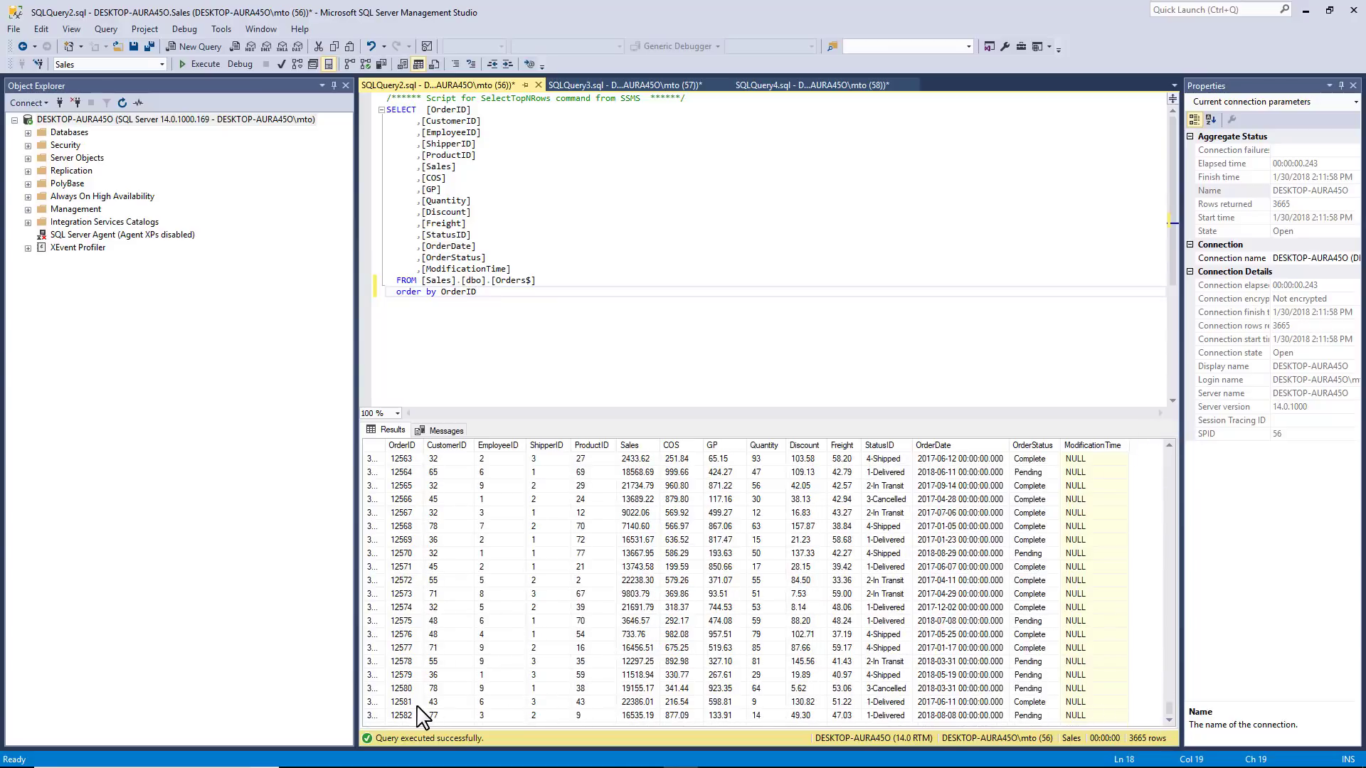
pyautogui.hotkey('alt', 'Tab')
# - Run the initial load, confirming sales_data.qvd (206 KB) was written to IncLoadExample
pyautogui.click(524, 420)
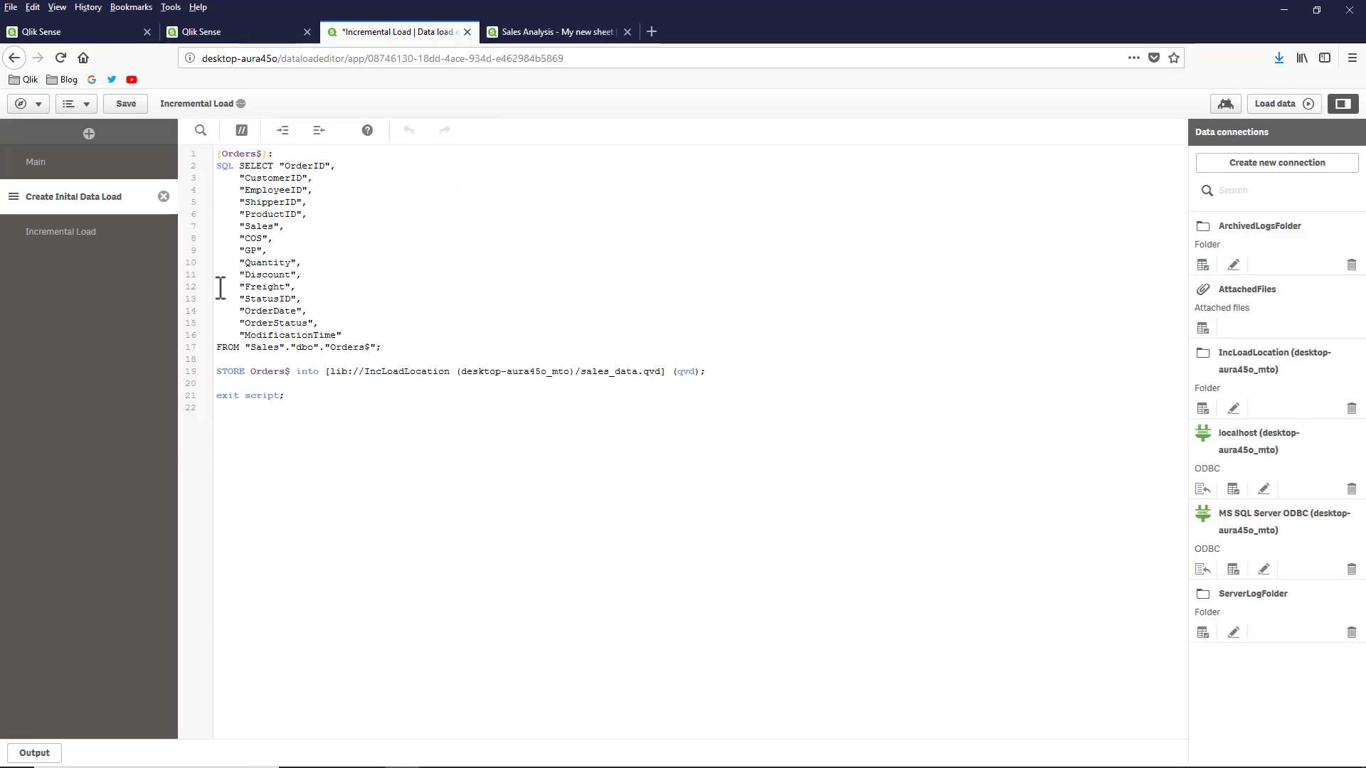
pyautogui.moveTo(294, 397); pyautogui.dragTo(217, 399)
pyautogui.click(275, 424)
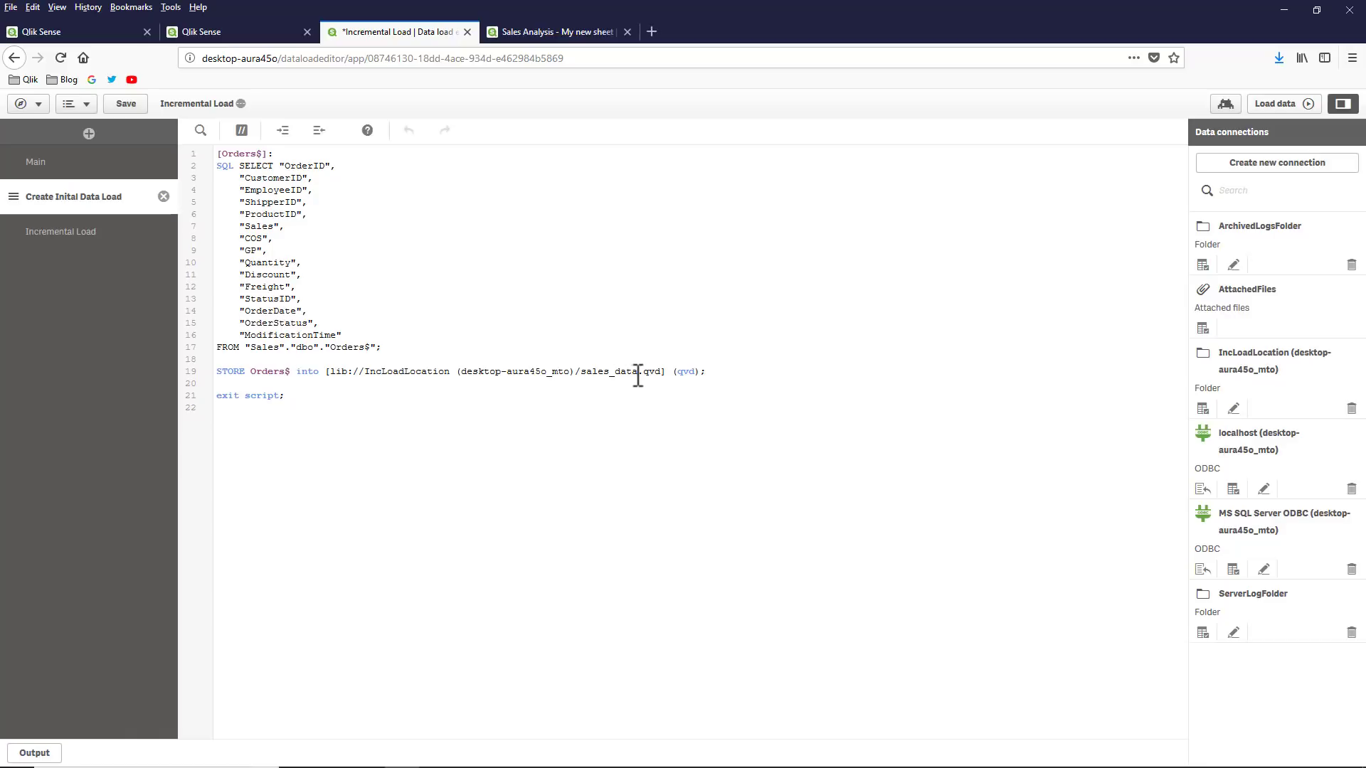
pyautogui.click(1266, 112)
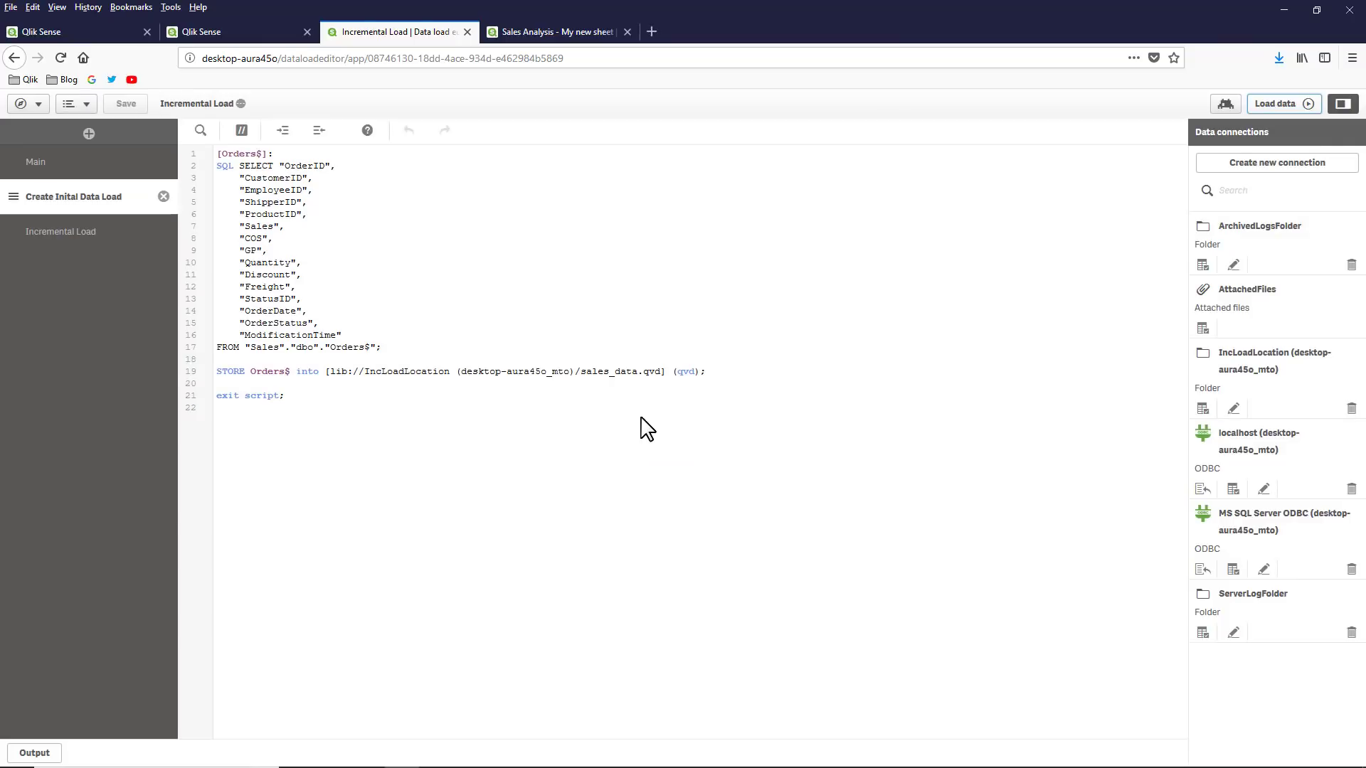
pyautogui.hotkey('alt', 'Tab')
pyautogui.hotkey('alt', 'Tab')
pyautogui.hotkey('alt', 'Tab')
pyautogui.hotkey('alt', 'Tab')
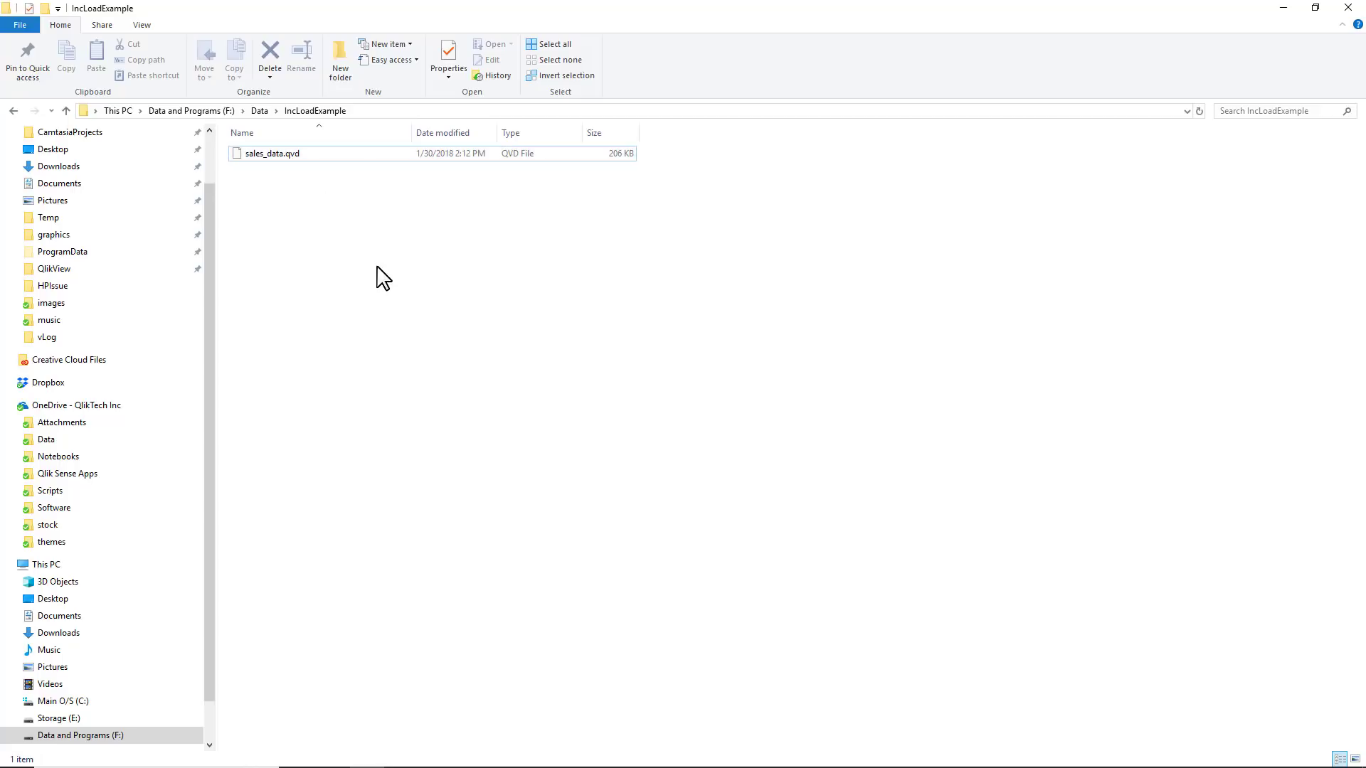
pyautogui.hotkey('alt', 'Tab')
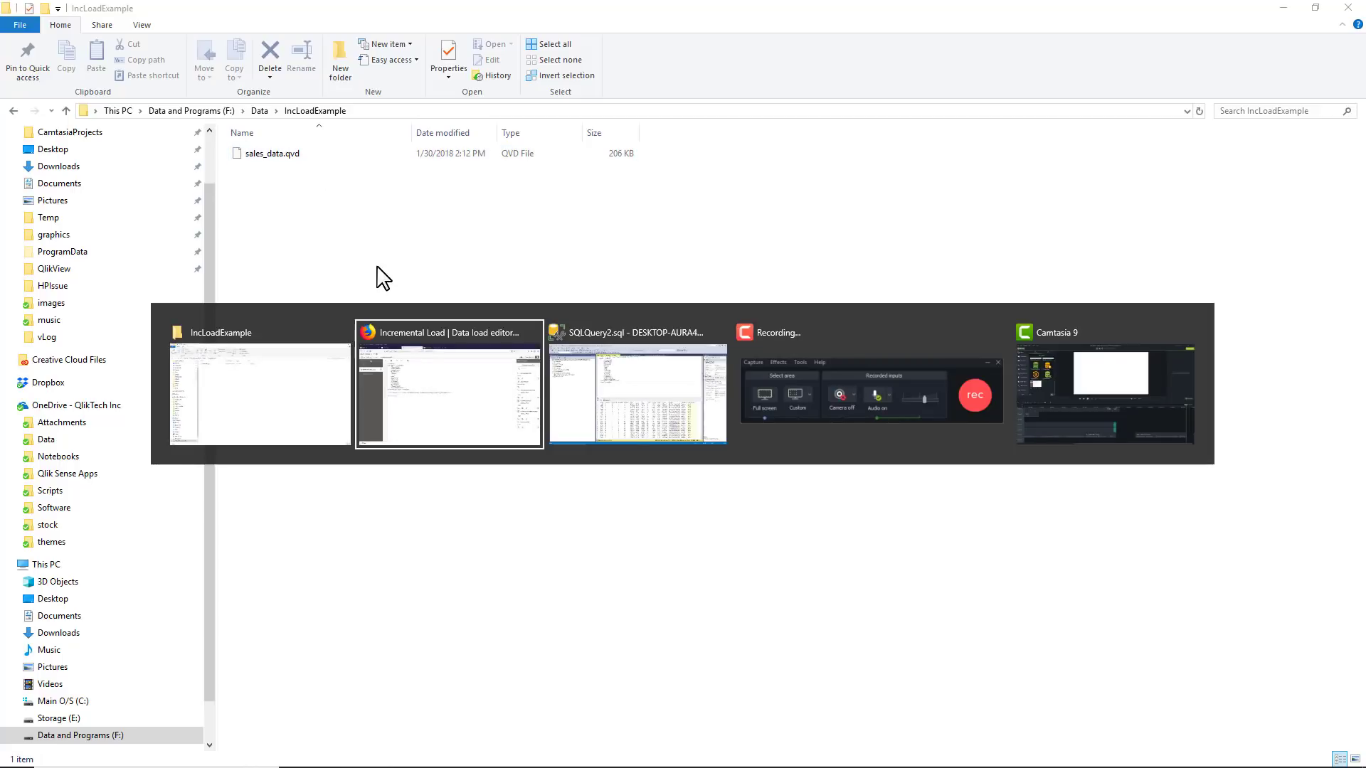
pyautogui.hotkey('alt', 'Tab')
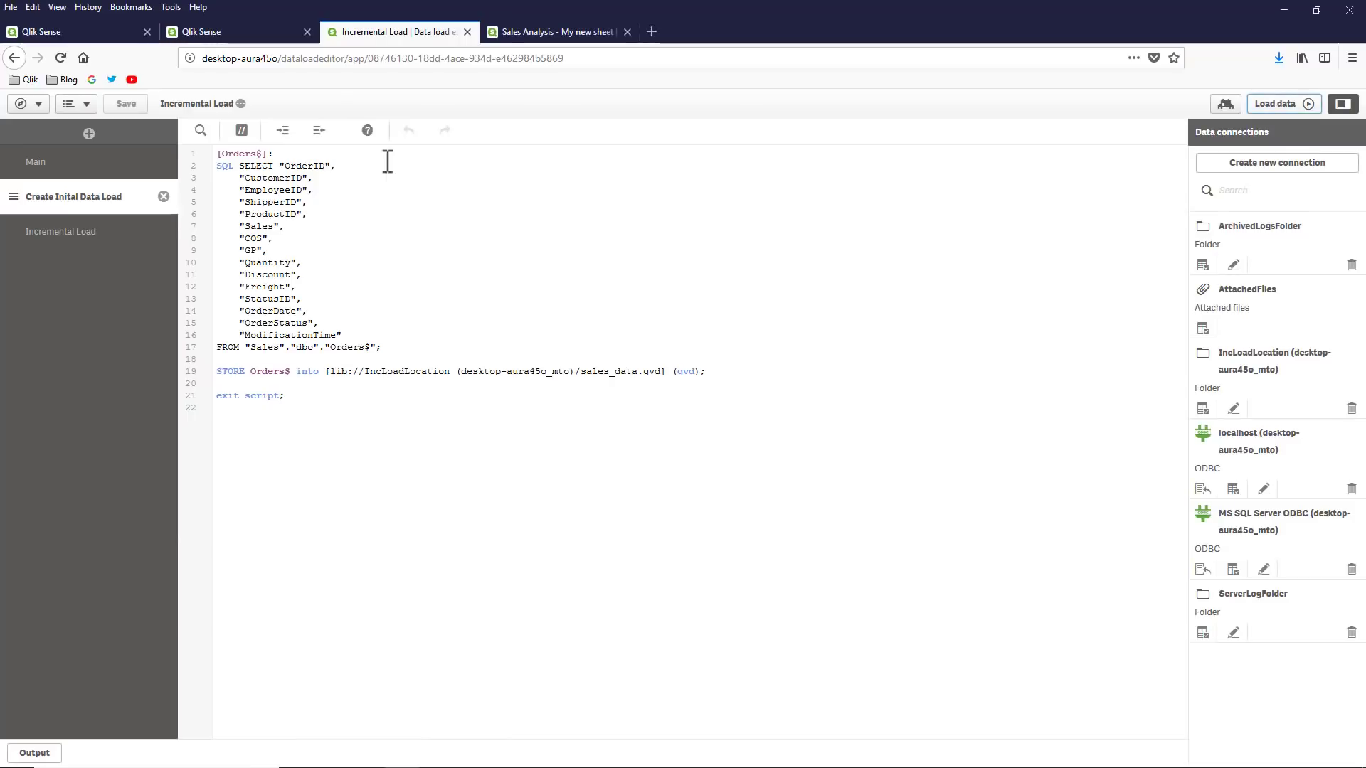
# - Confirm the Sales Analysis app's Auto-generated script section loads from sales_data.qvd
pyautogui.click(523, 37)
pyautogui.click(27, 103)
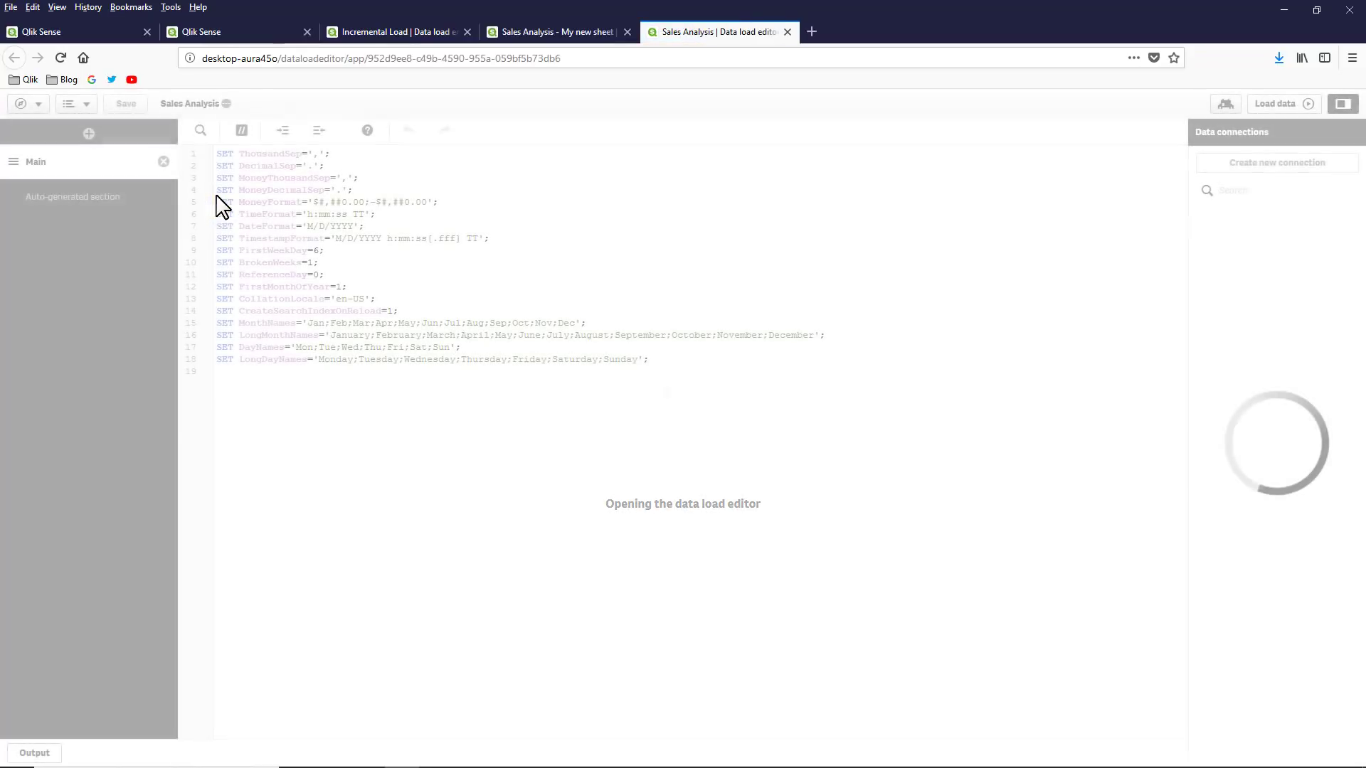
pyautogui.click(128, 210)
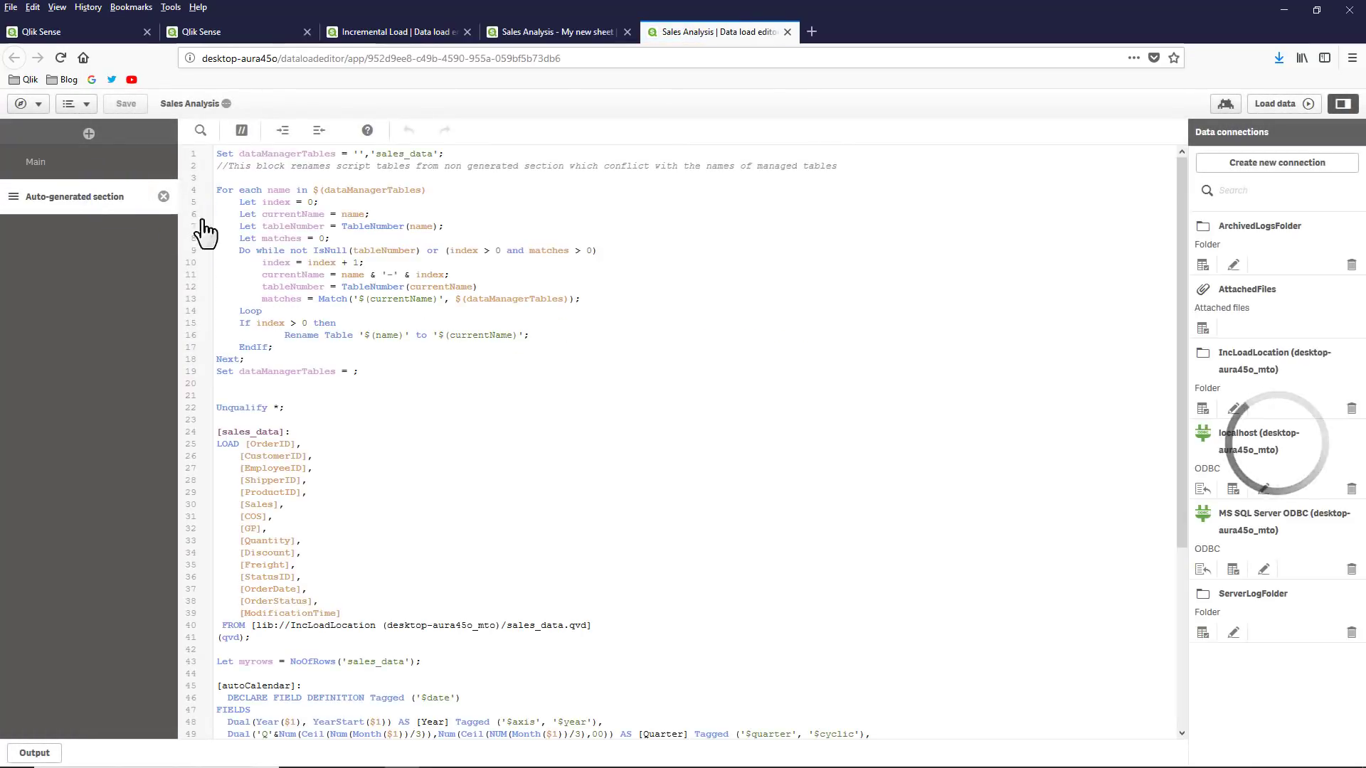
pyautogui.click(507, 626)
pyautogui.moveTo(507, 627); pyautogui.dragTo(596, 626)
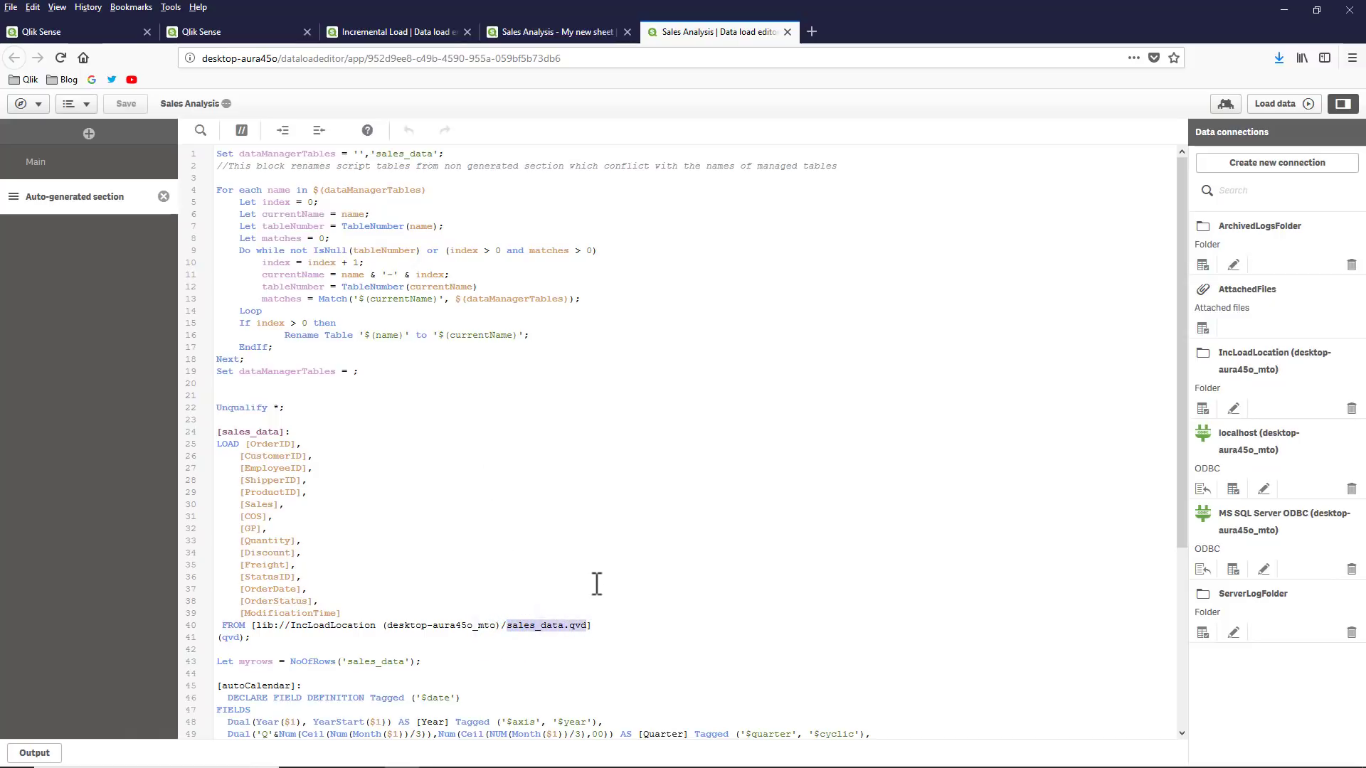
pyautogui.click(593, 582)
# - Reload Sales Analysis so it shows 3,665 rows and last order 12582
pyautogui.click(548, 31)
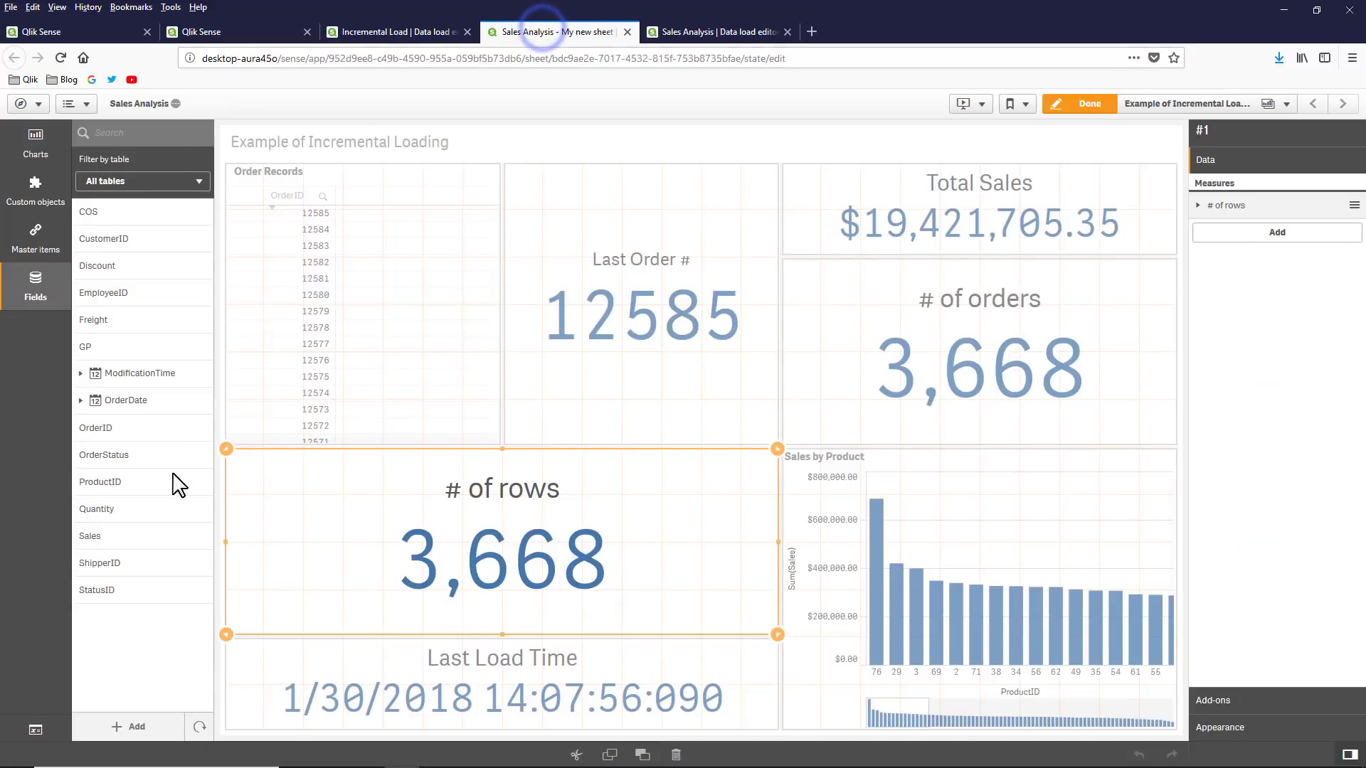
pyautogui.click(199, 726)
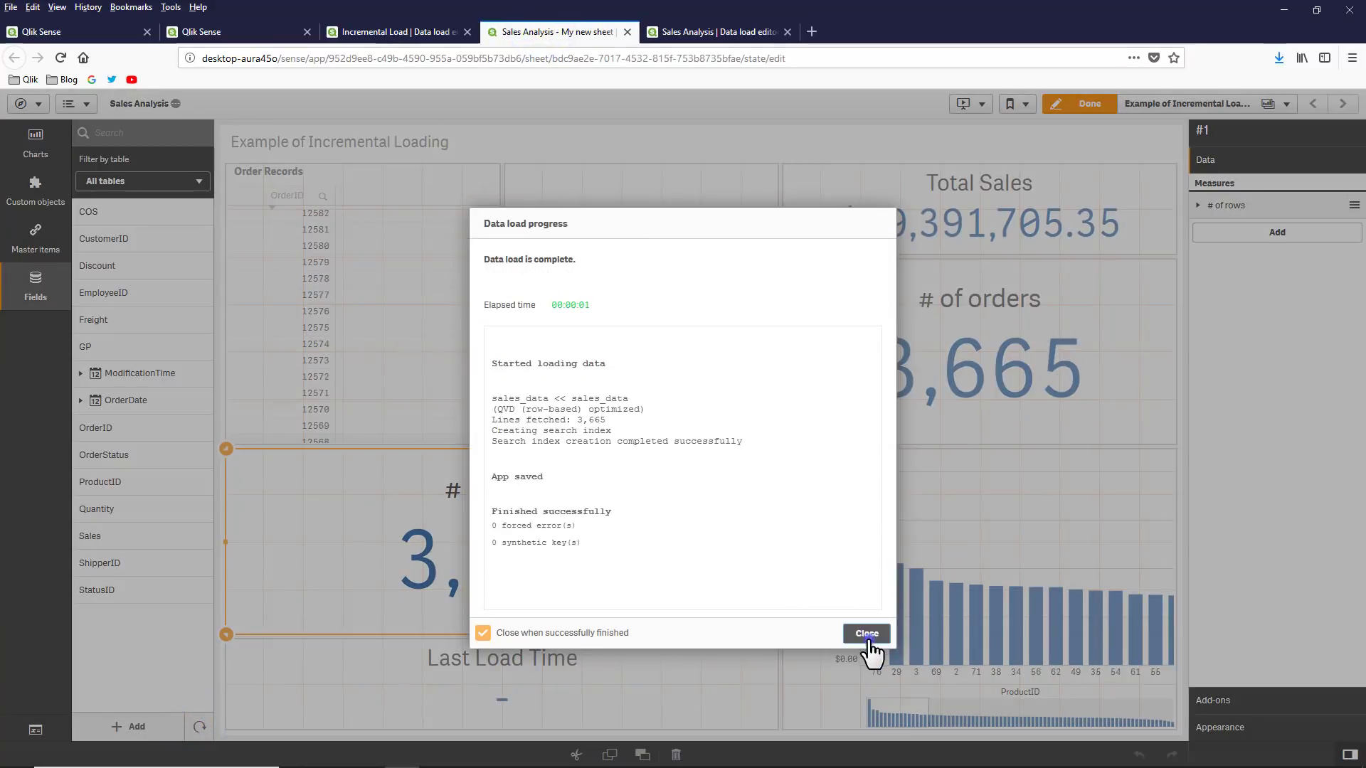
pyautogui.click(866, 633)
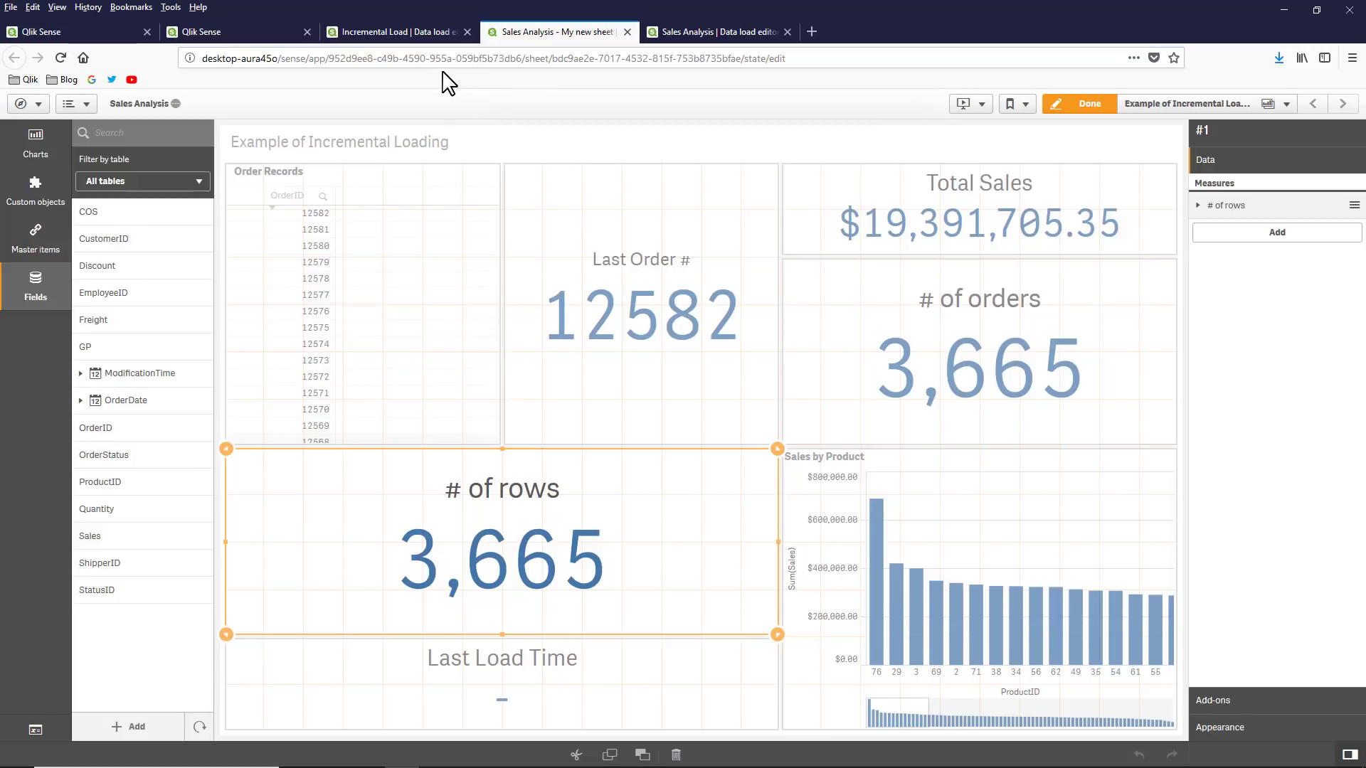
# - Run the SQLQuery3 INSERT to add order 12583 to the Orders table
pyautogui.hotkey('alt', 'Tab')
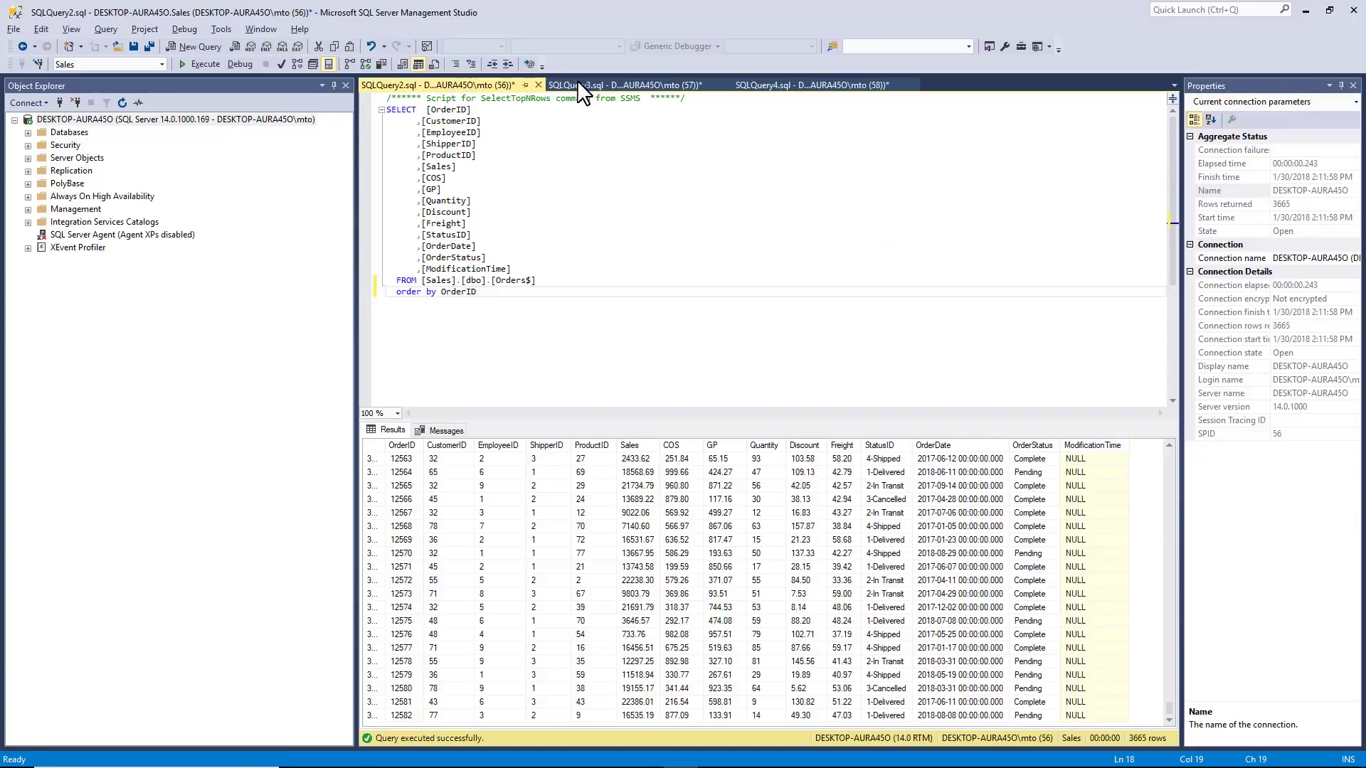
pyautogui.click(577, 82)
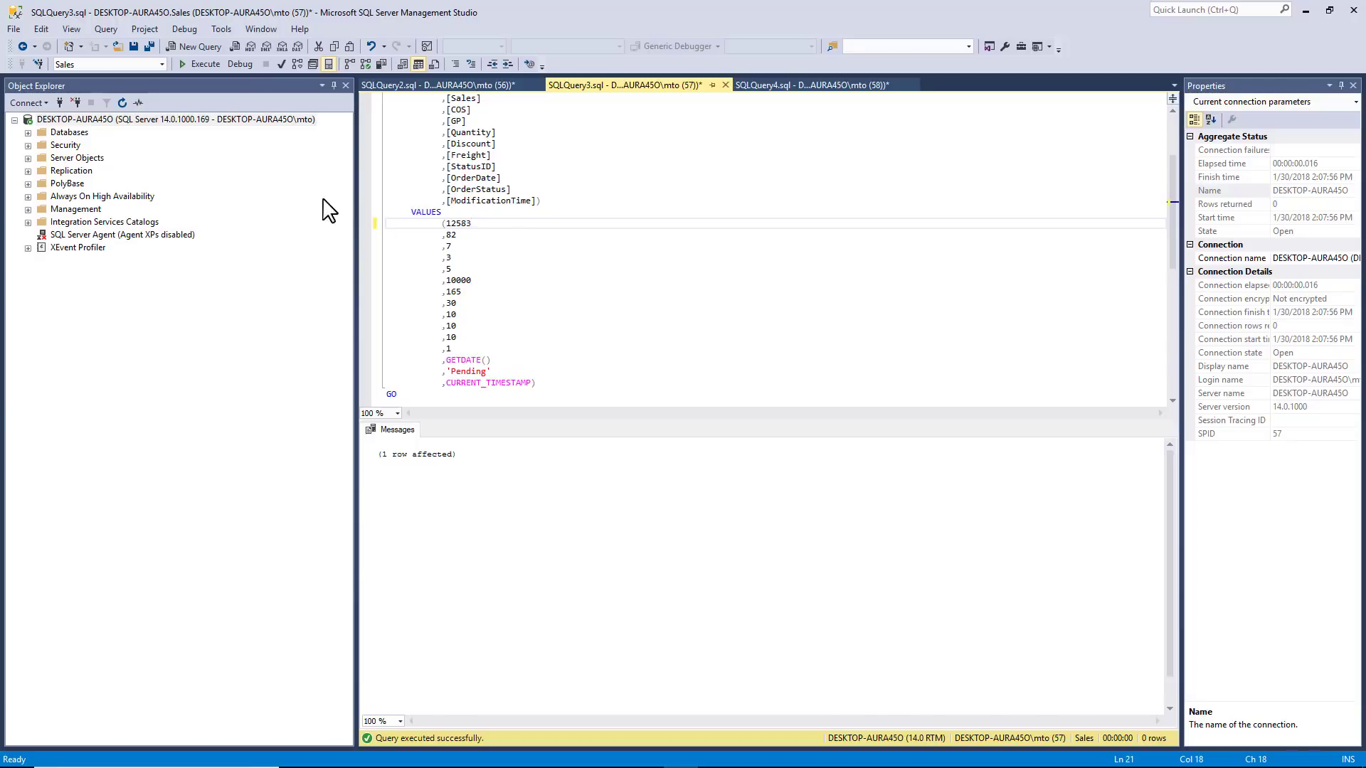
pyautogui.click(204, 64)
# - Rerun the SQLQuery2 Orders SELECT to confirm 3,666 rows ending at 12583
pyautogui.click(426, 85)
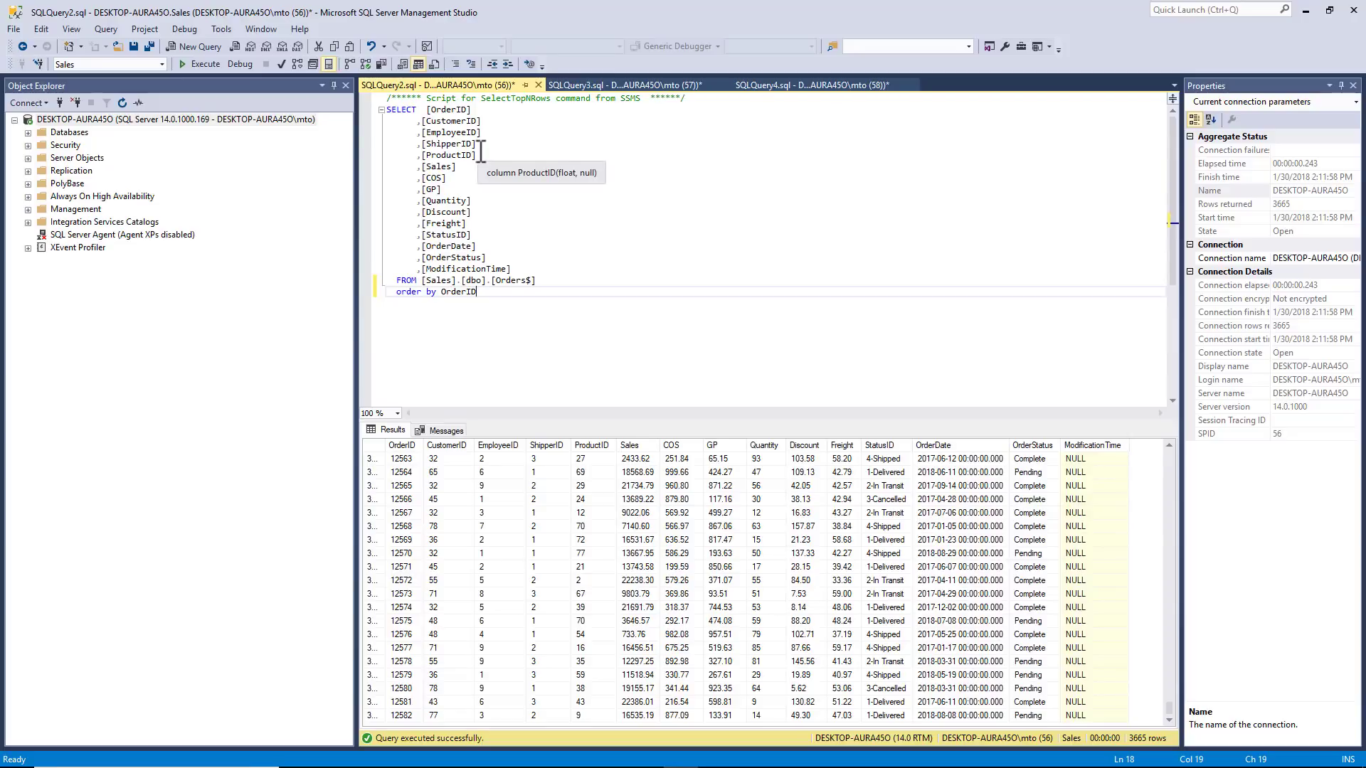
pyautogui.click(189, 63)
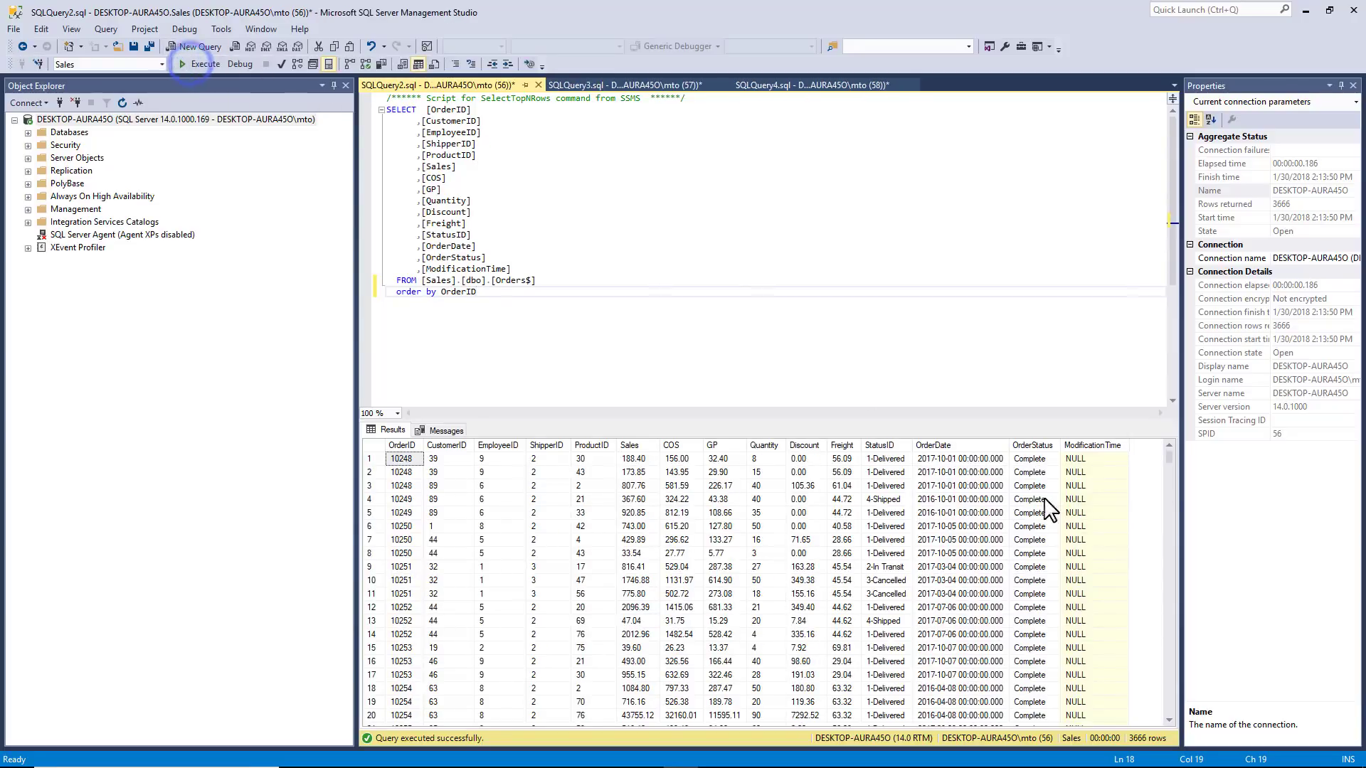
pyautogui.moveTo(1168, 463); pyautogui.dragTo(1177, 725)
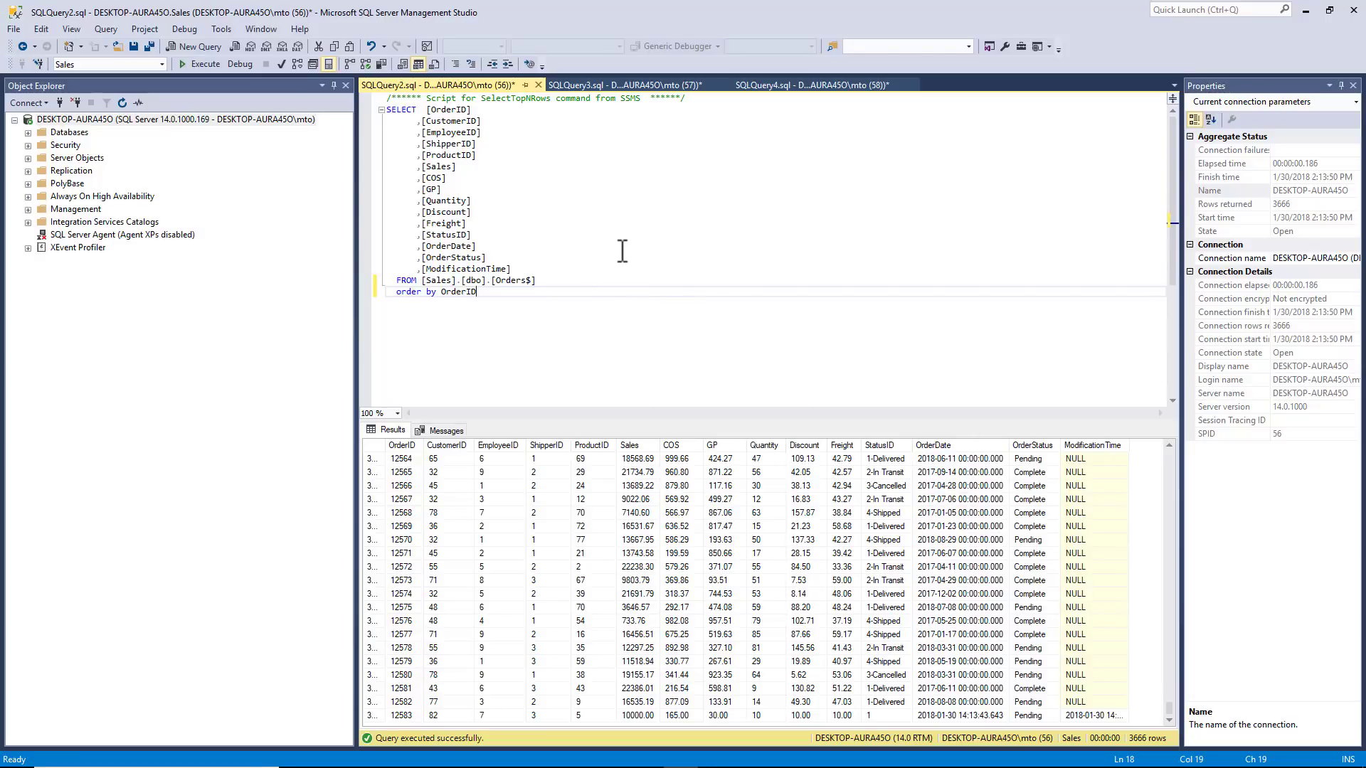
pyautogui.hotkey('alt', 'Tab')
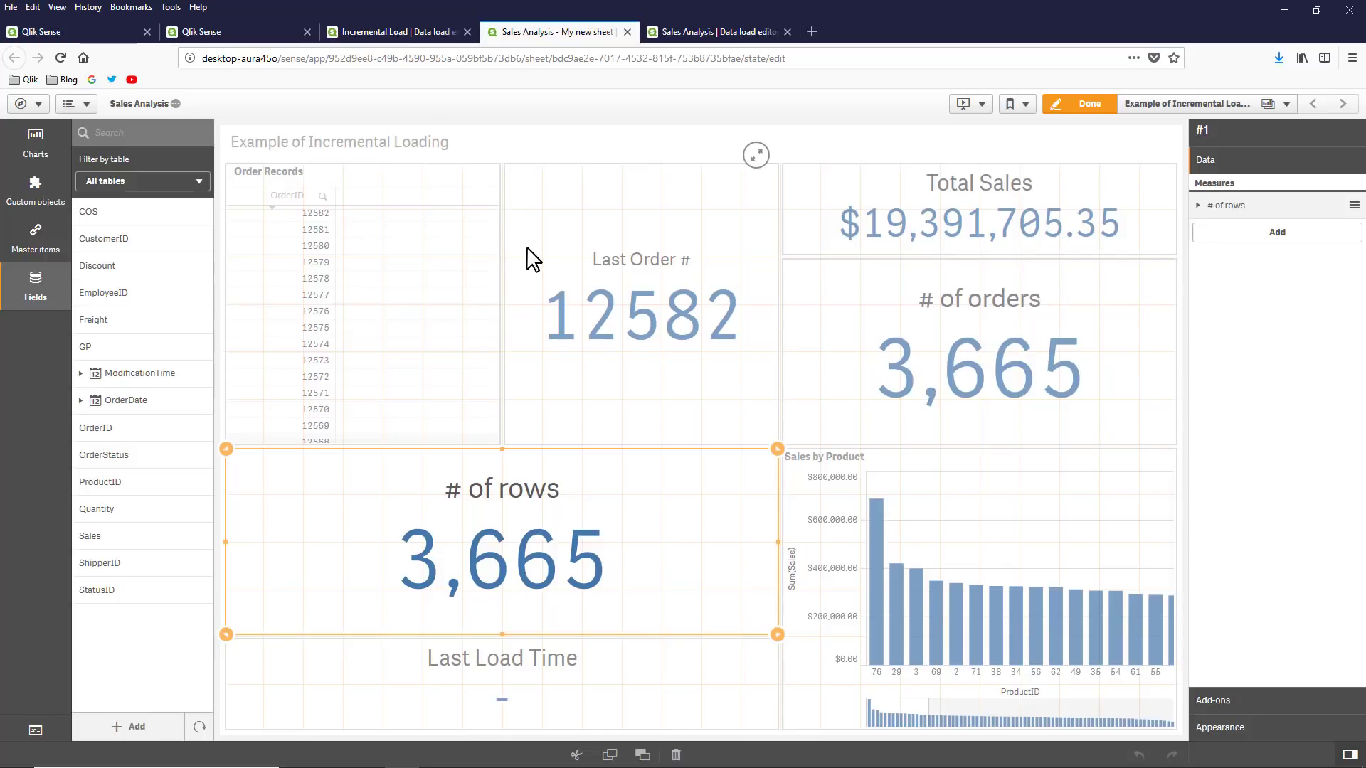
# - Move Create Inital Data Load below Incremental Load and run the load, fetching 1 new order
pyautogui.click(382, 31)
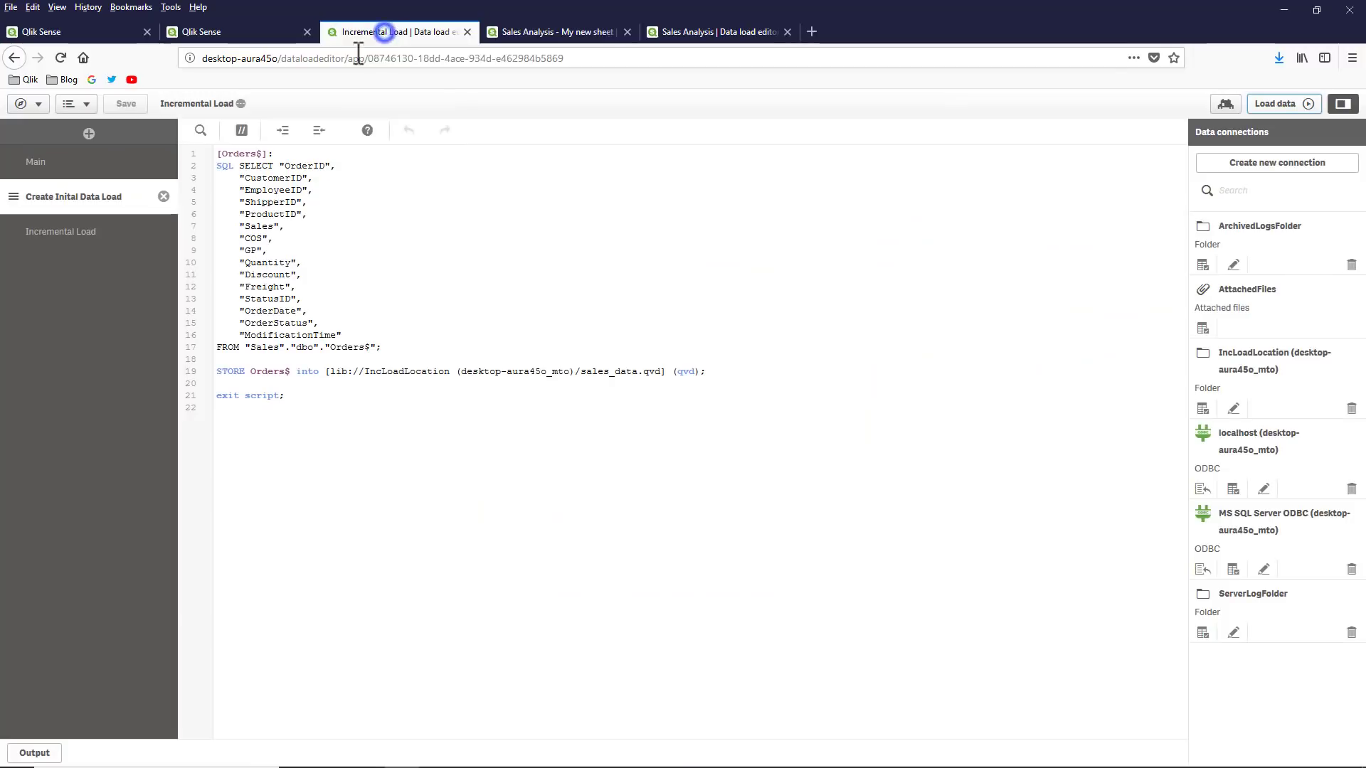
pyautogui.moveTo(13, 197); pyautogui.dragTo(15, 245)
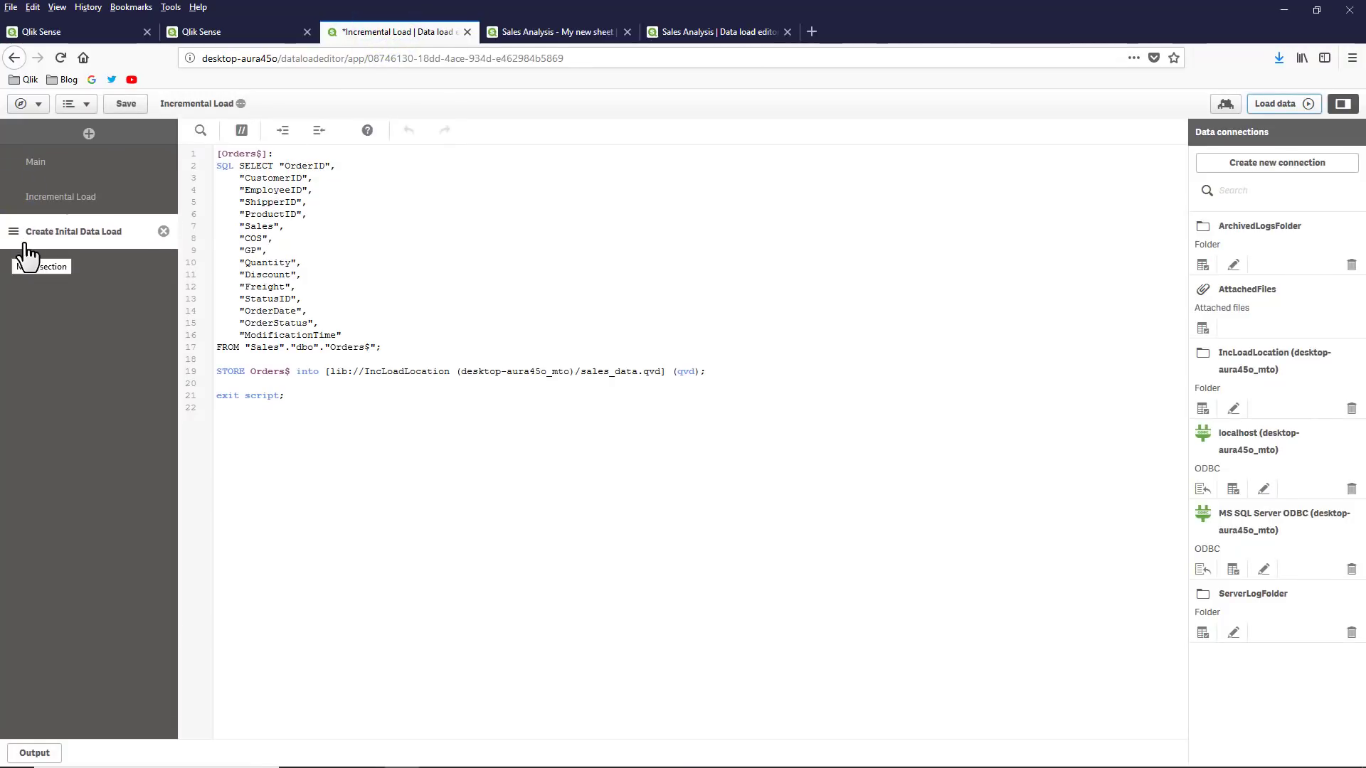
pyautogui.click(88, 205)
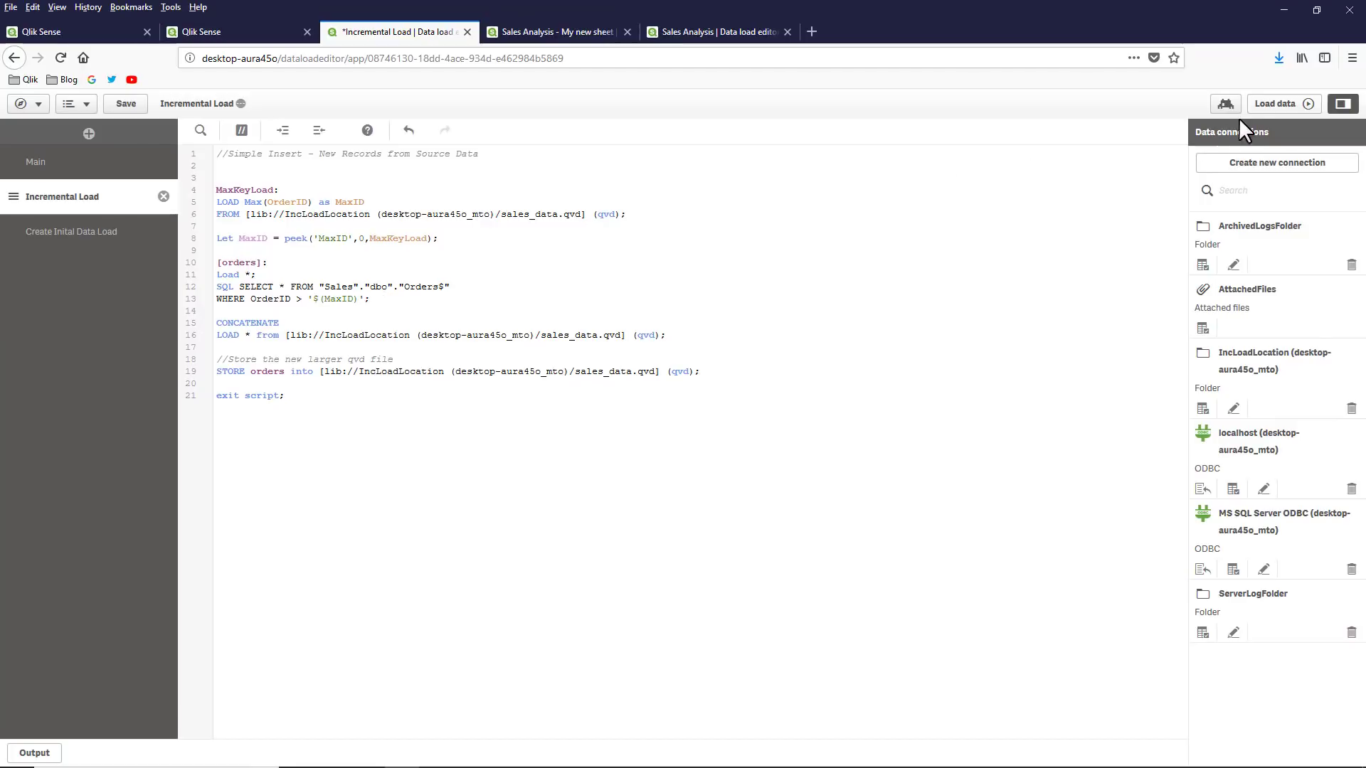
pyautogui.click(1255, 108)
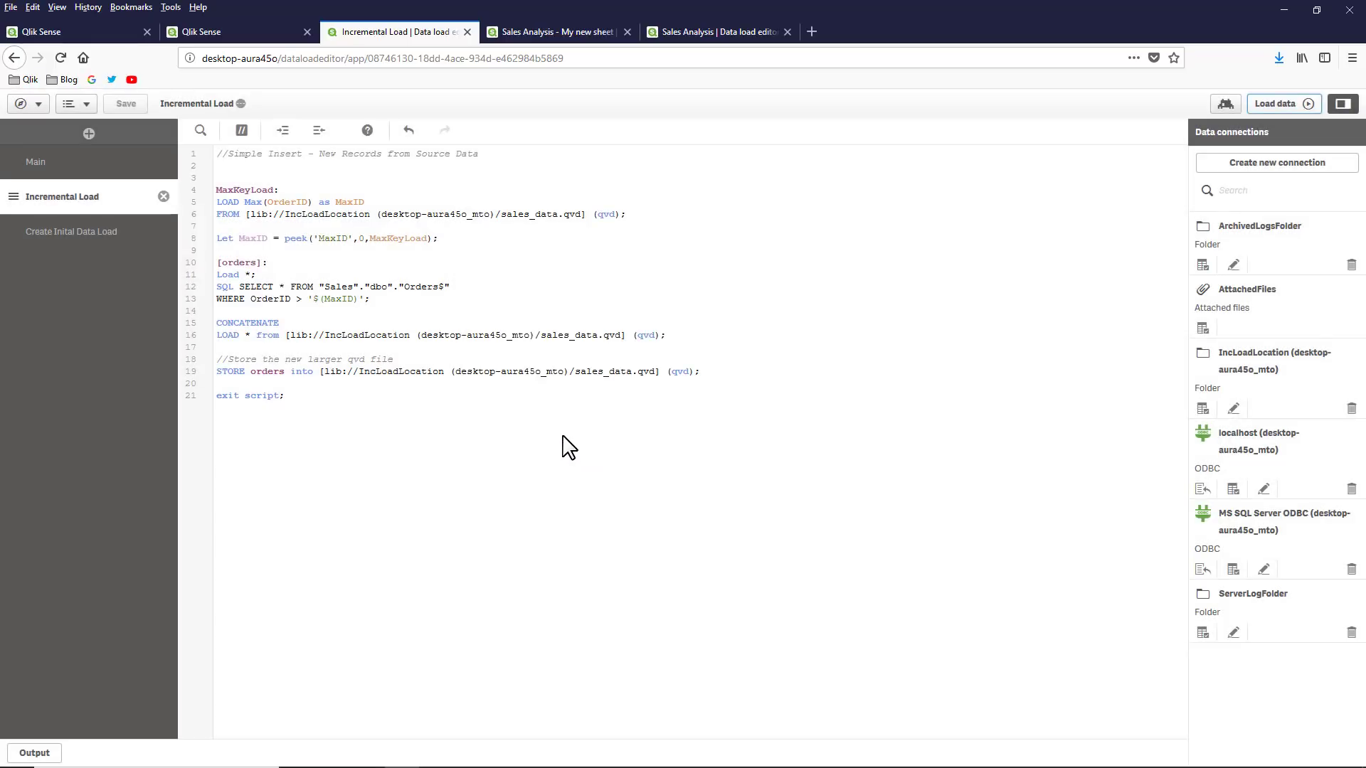
# - Reload the Sales Analysis sheet to show 3,666 orders, last order 12583, $19,401,705.35
pyautogui.click(527, 42)
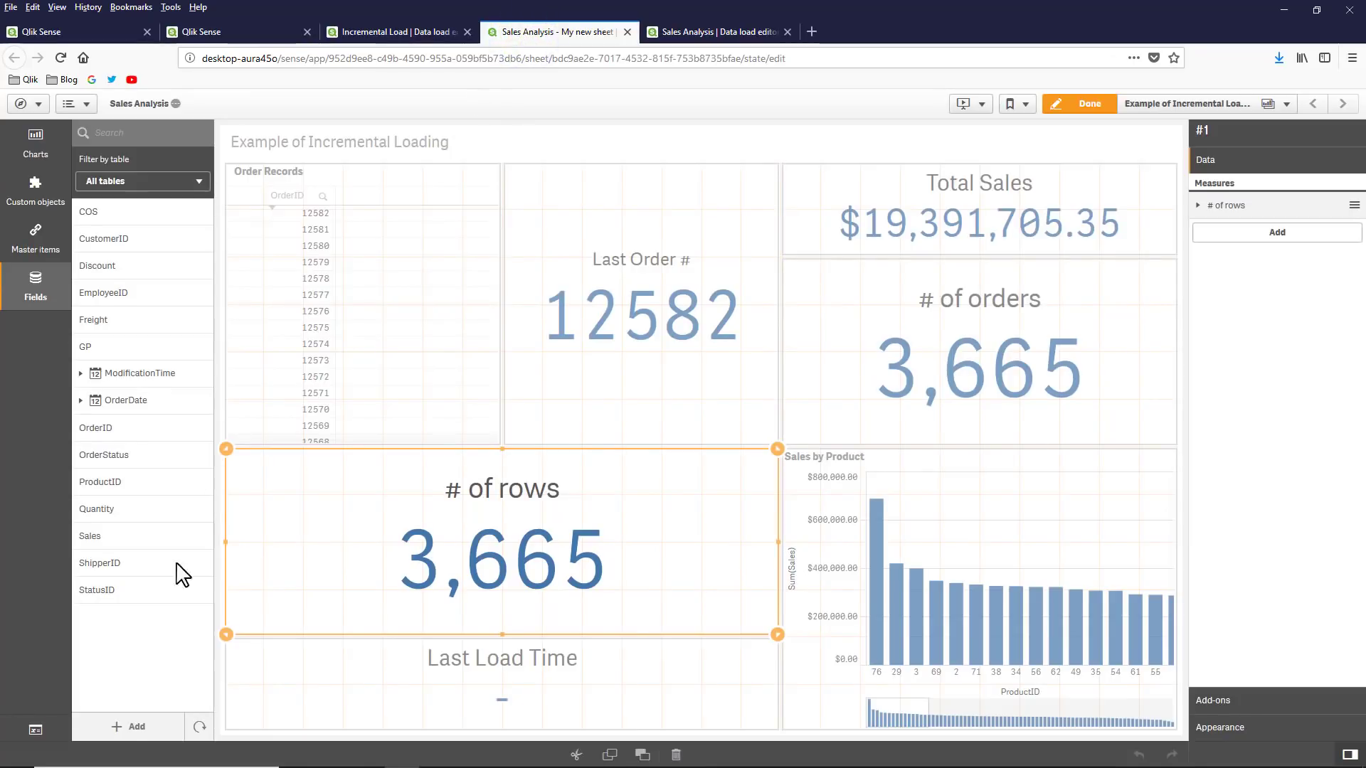
pyautogui.click(200, 727)
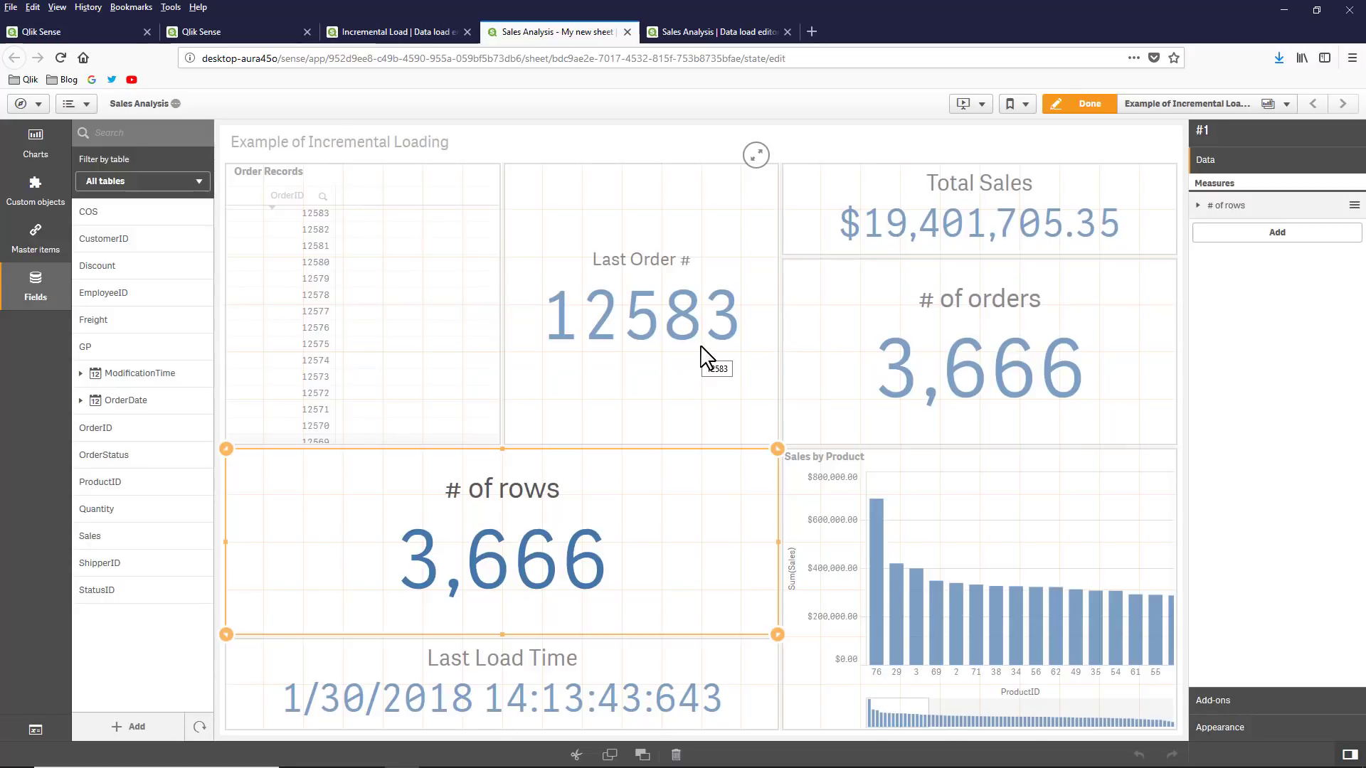
# - Change the INSERT query's OrderID to 12584 and execute it in SSMS
pyautogui.hotkey('alt', 'Tab')
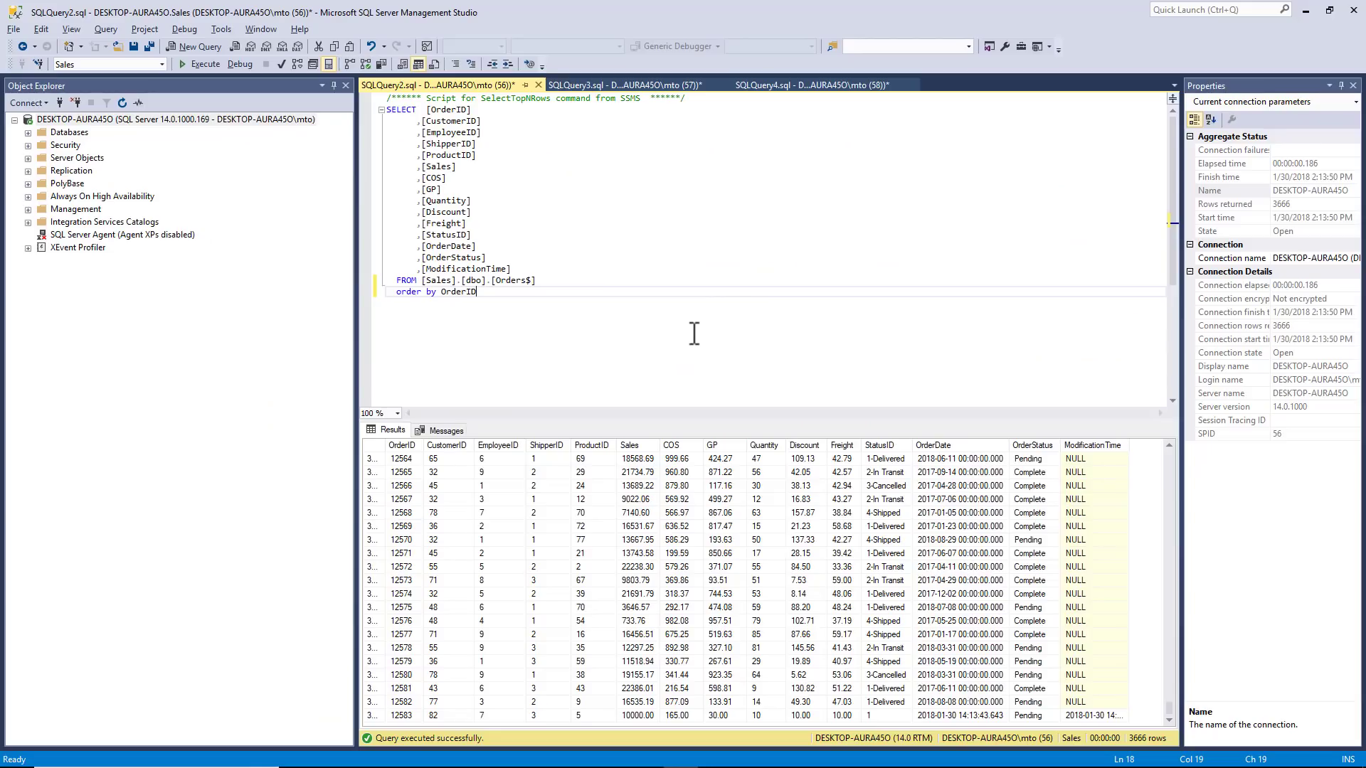
pyautogui.click(574, 85)
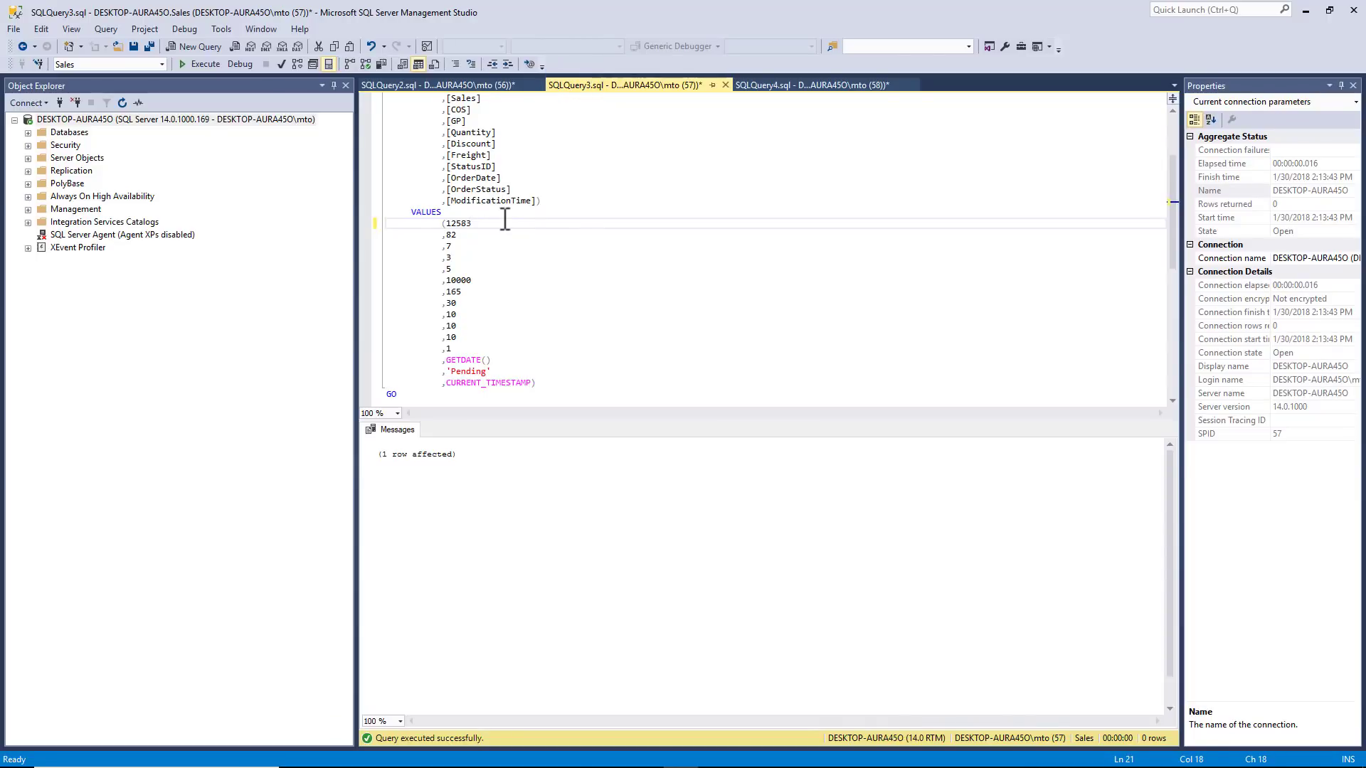
pyautogui.write('4')
pyautogui.click(202, 65)
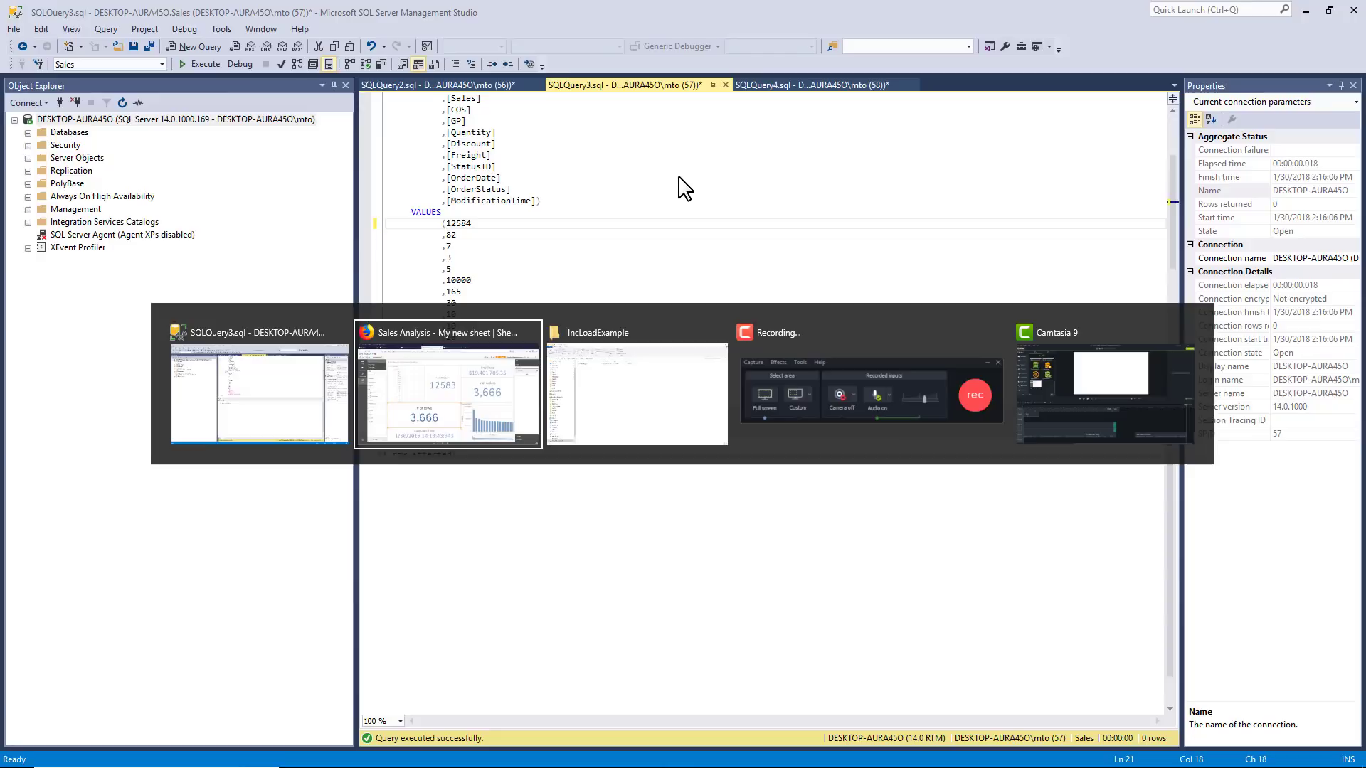
pyautogui.hotkey('alt', 'Tab')
# - Rerun the Incremental Load script, then return to the Sales Analysis sheet
pyautogui.click(390, 33)
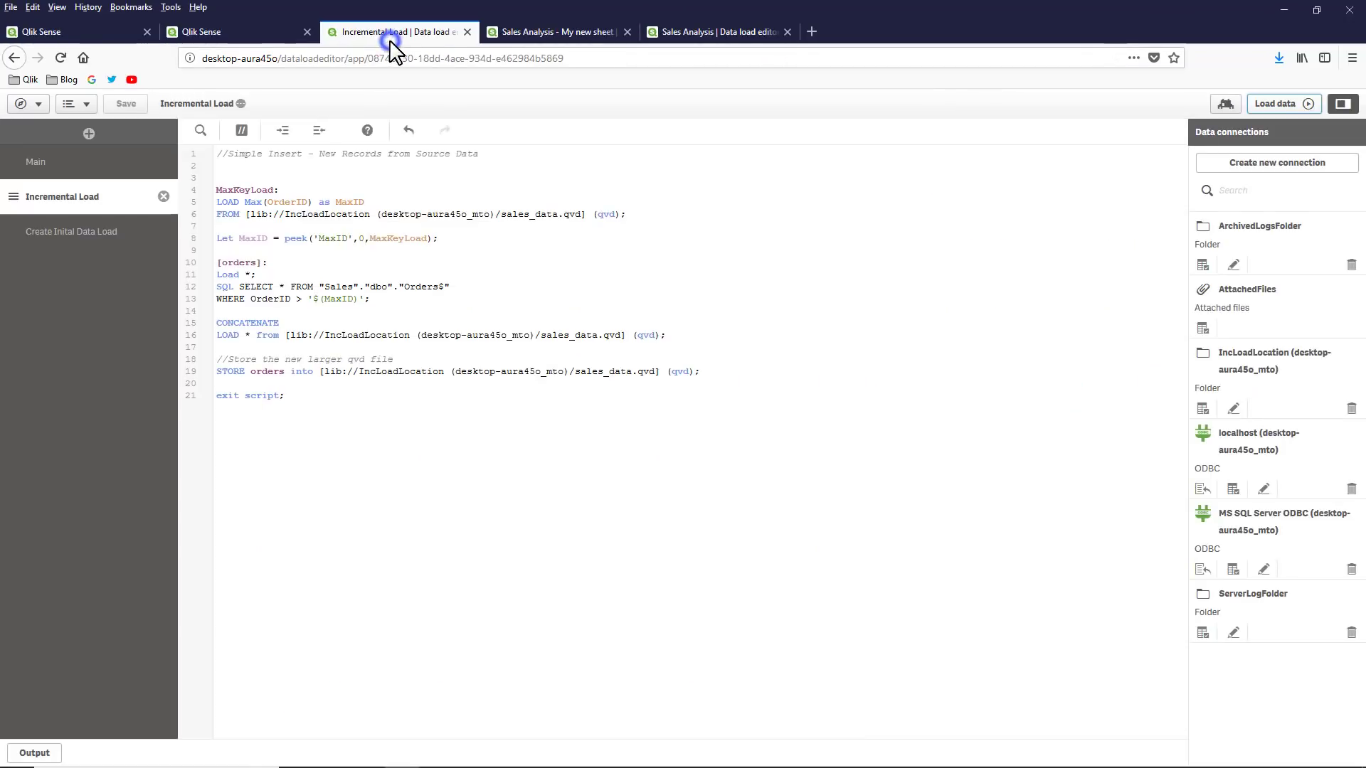
pyautogui.click(1259, 107)
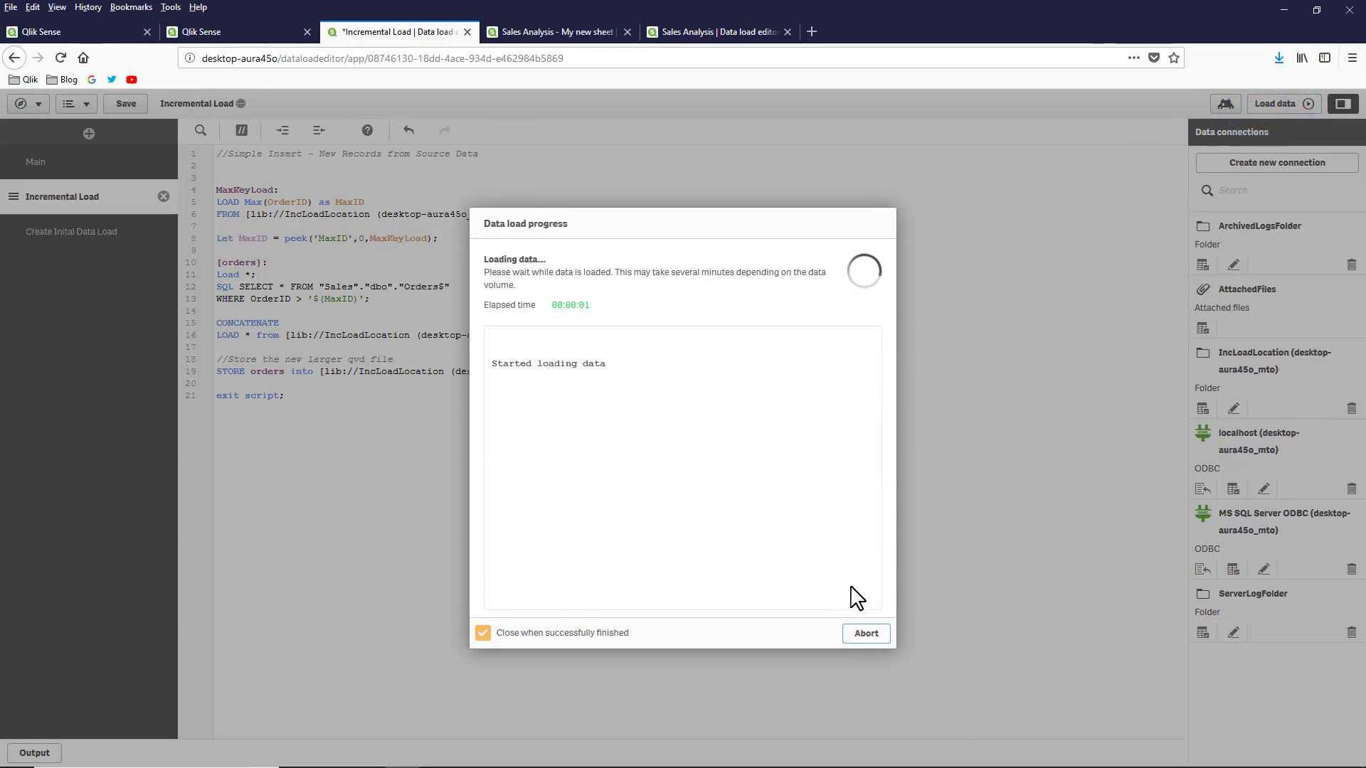
pyautogui.click(860, 632)
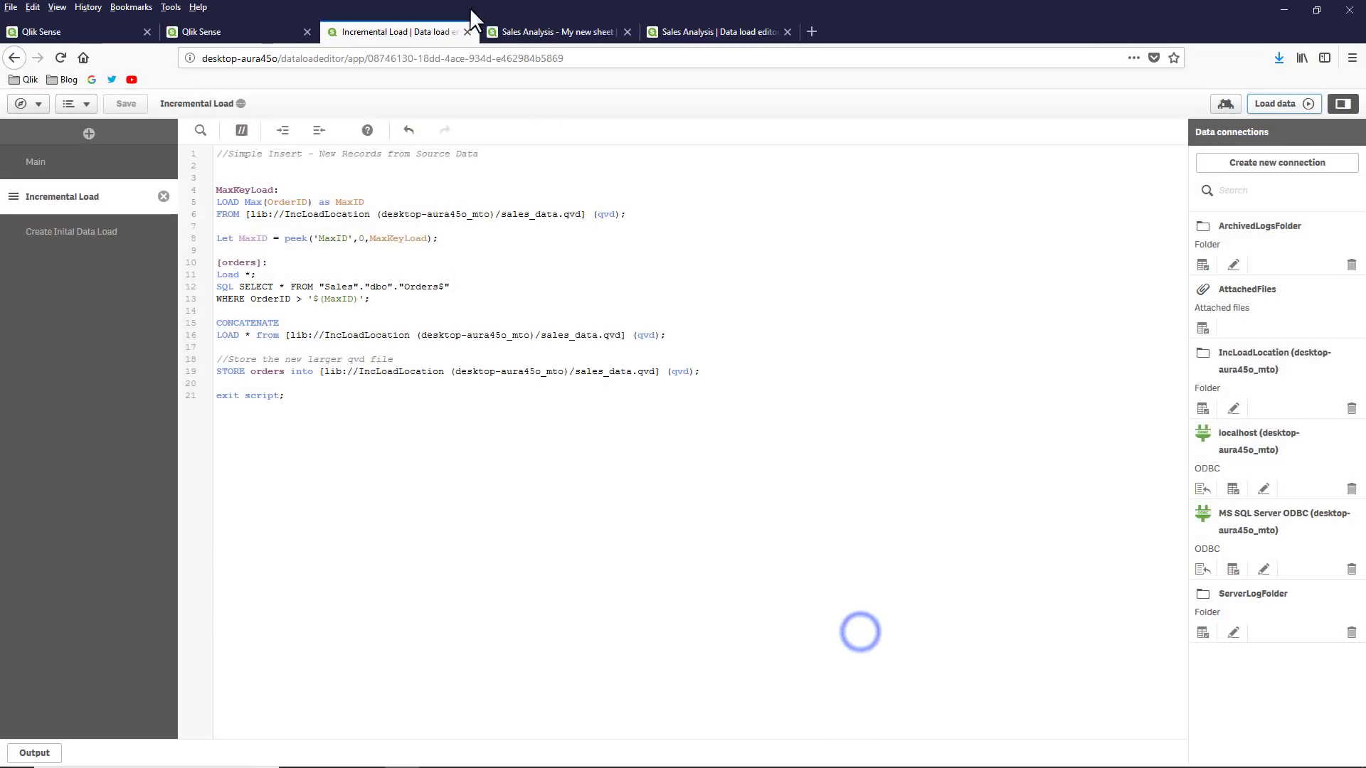
pyautogui.click(512, 32)
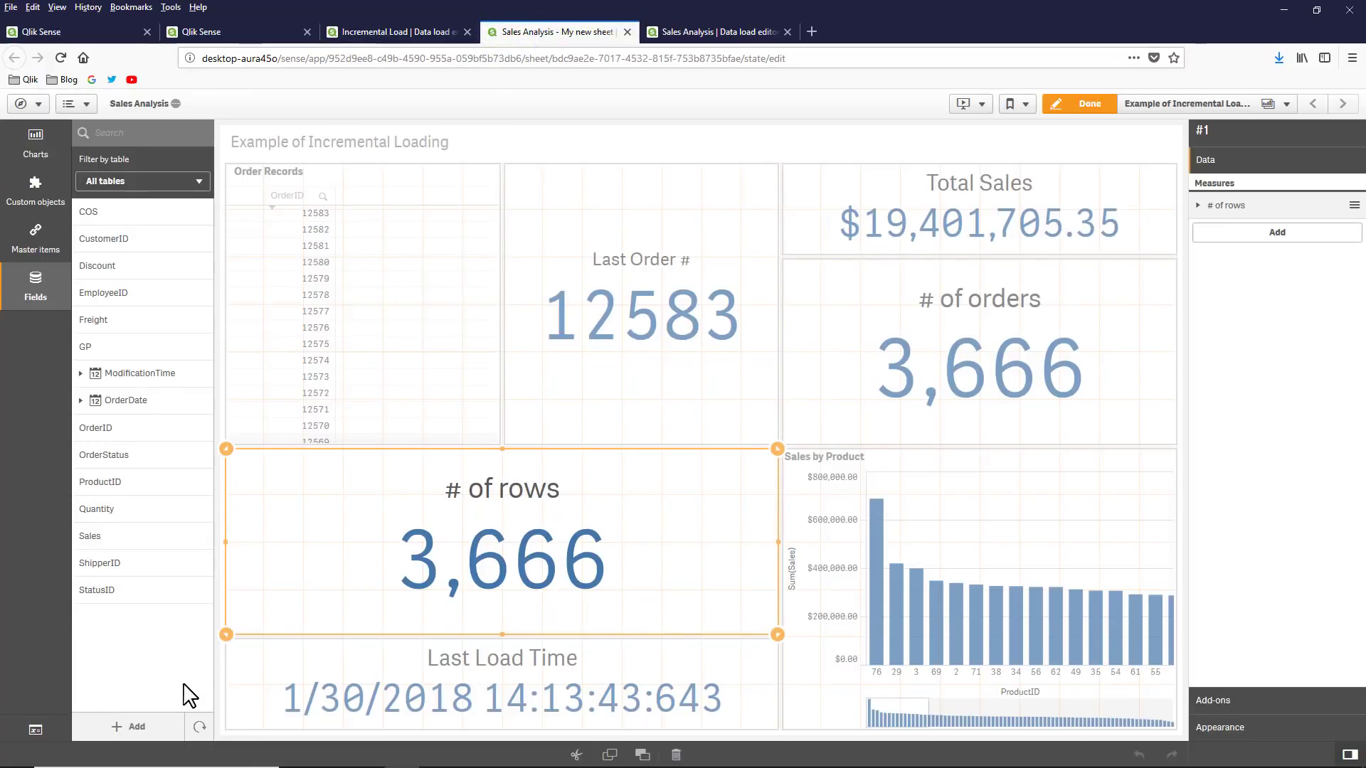
# - Reload the app so Sales Analysis shows 3,667 orders, last order 12584, and $19,411,705.35 sales
pyautogui.click(200, 726)
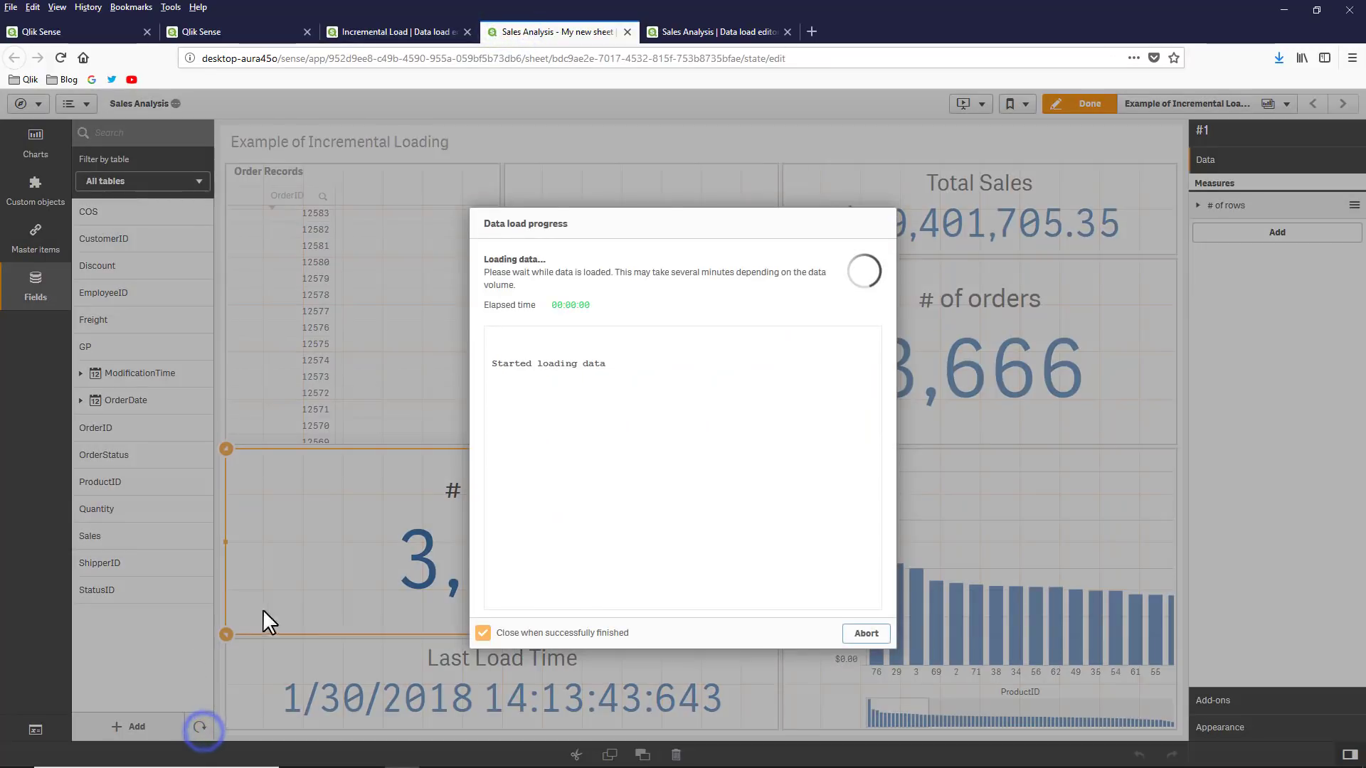
pyautogui.click(870, 633)
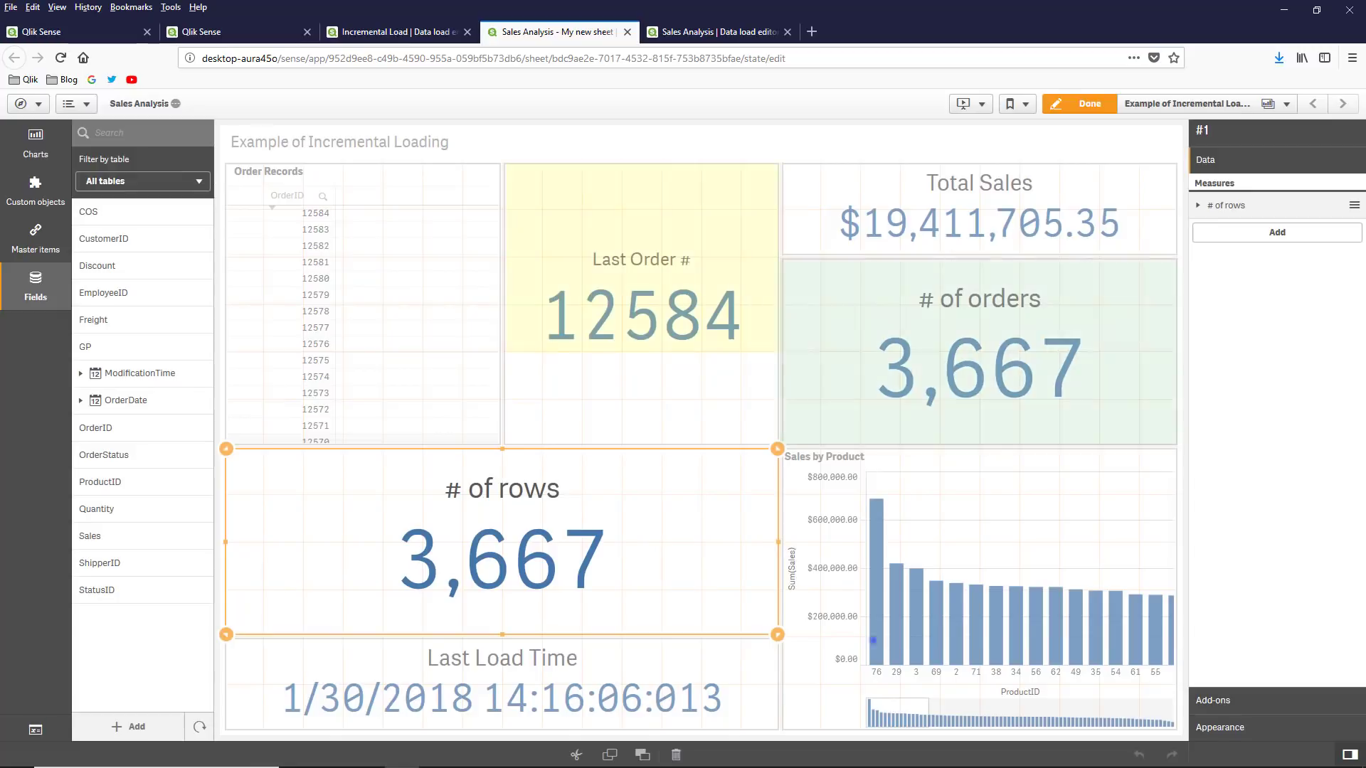
pyautogui.click(871, 637)
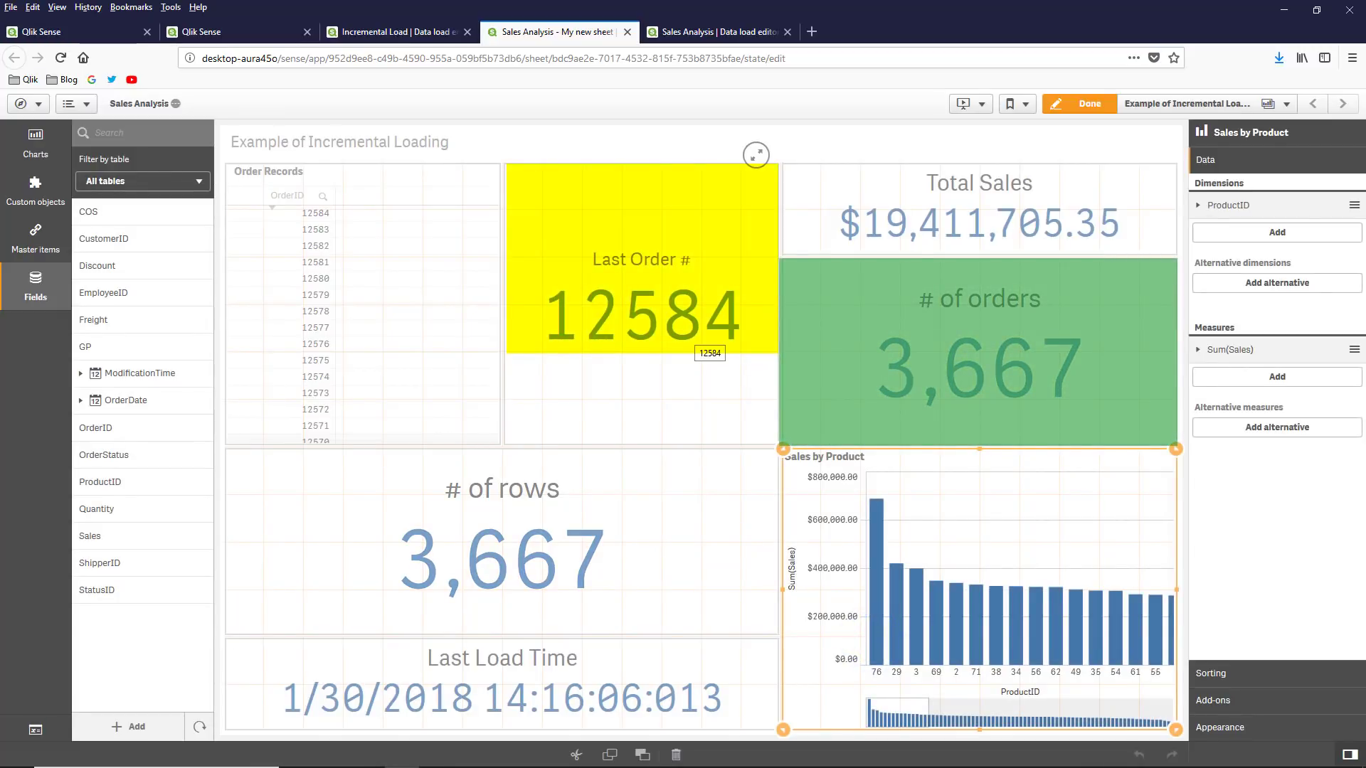